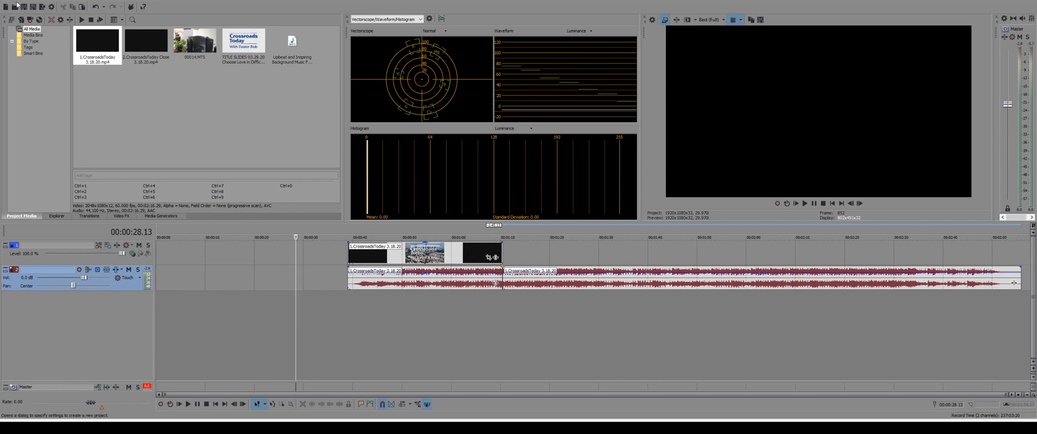
Create a new project with the HD 1080-60i (1920x1080, 29.970 fps) template and import the video, title slide and background music files
{"action": "left_click", "coordinate": [17, 8]}
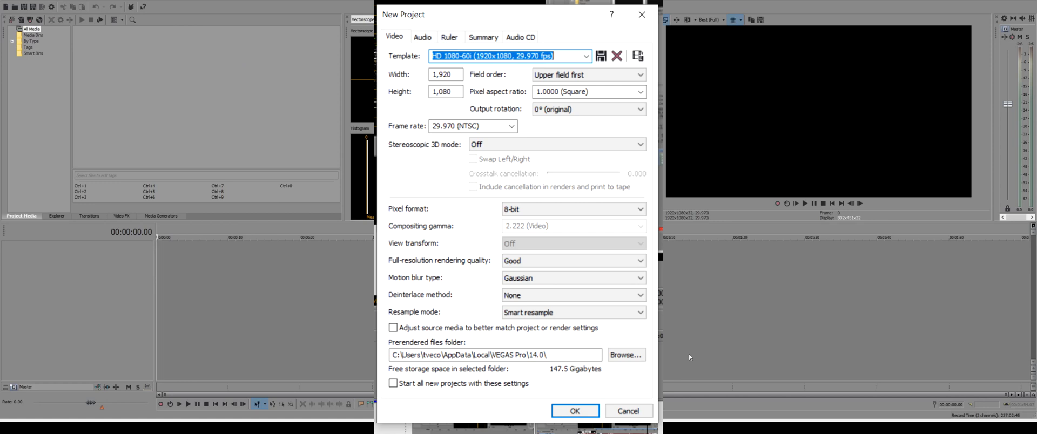
{"action": "key", "text": "Return"}
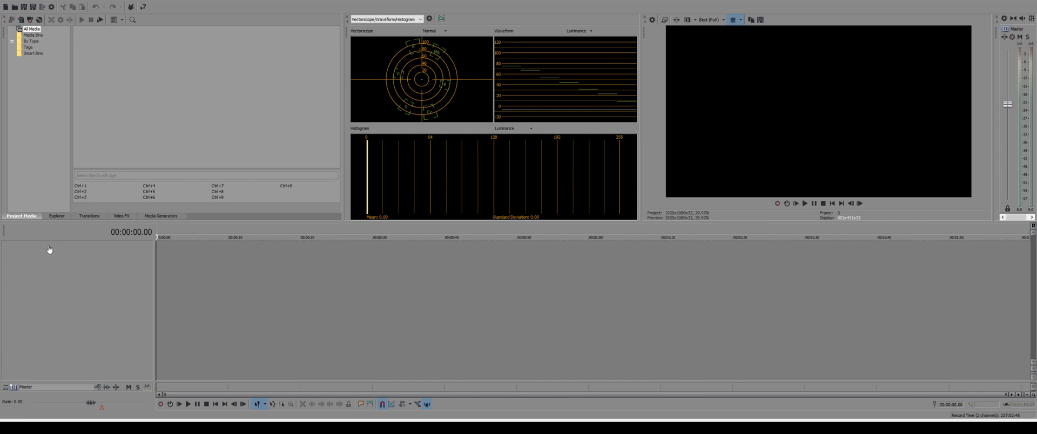
{"action": "key", "text": "ctrl+o"}
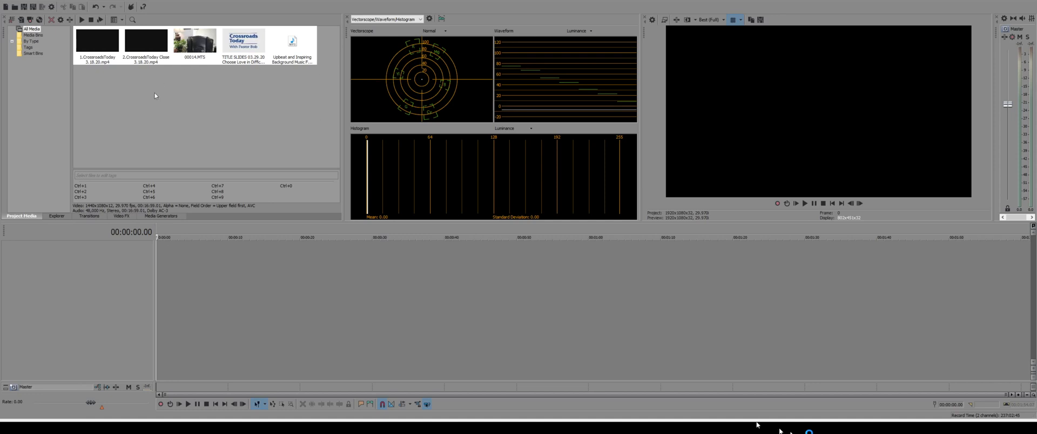
{"action": "left_click", "coordinate": [242, 166]}
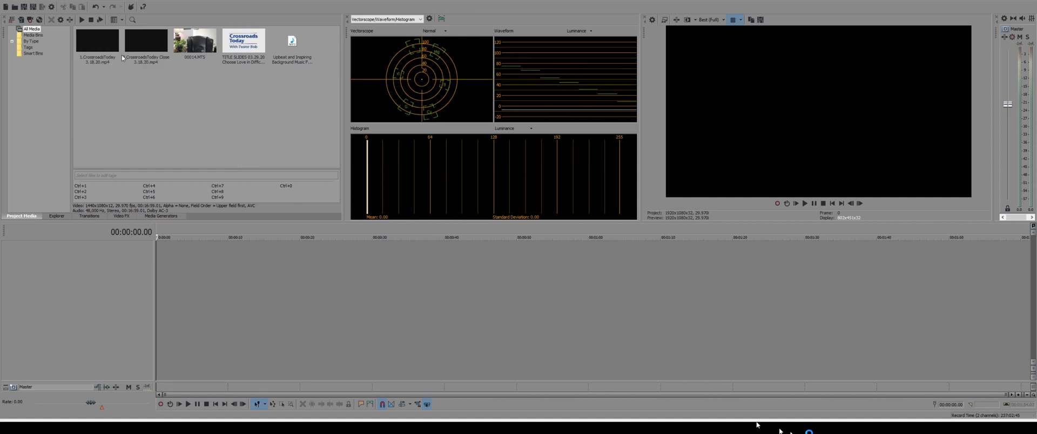
Place 1.CrossroadsToday 3.18.20.mp4 on the empty timeline and accept matching the project video settings to it
{"action": "left_click", "coordinate": [122, 58]}
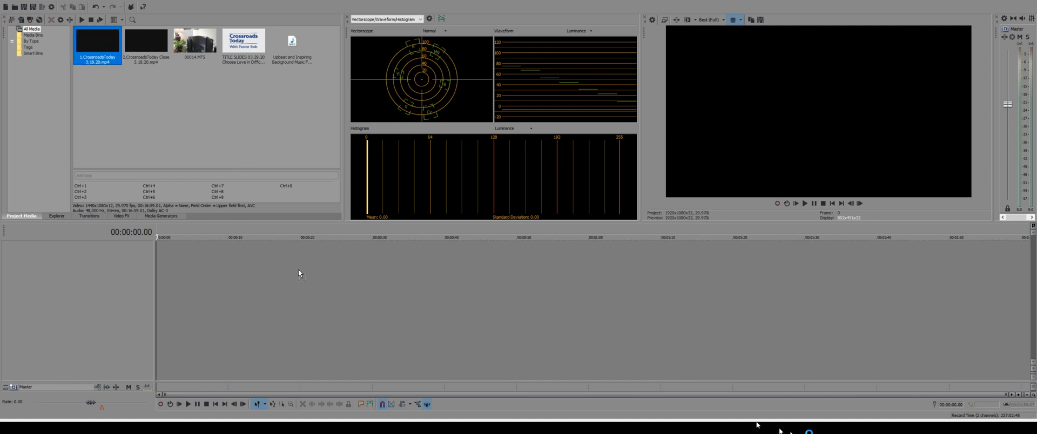
{"action": "left_click_drag", "start_coordinate": [404, 355], "coordinate": [404, 357]}
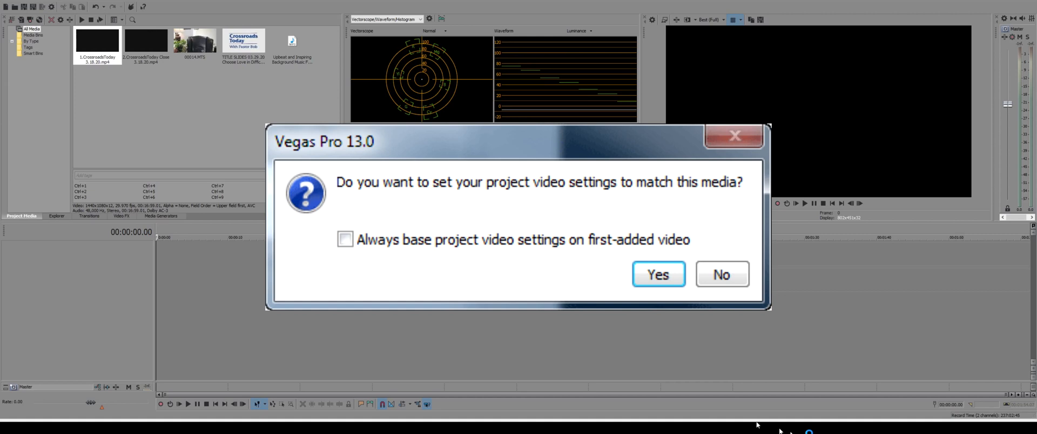
{"action": "key", "text": "Return"}
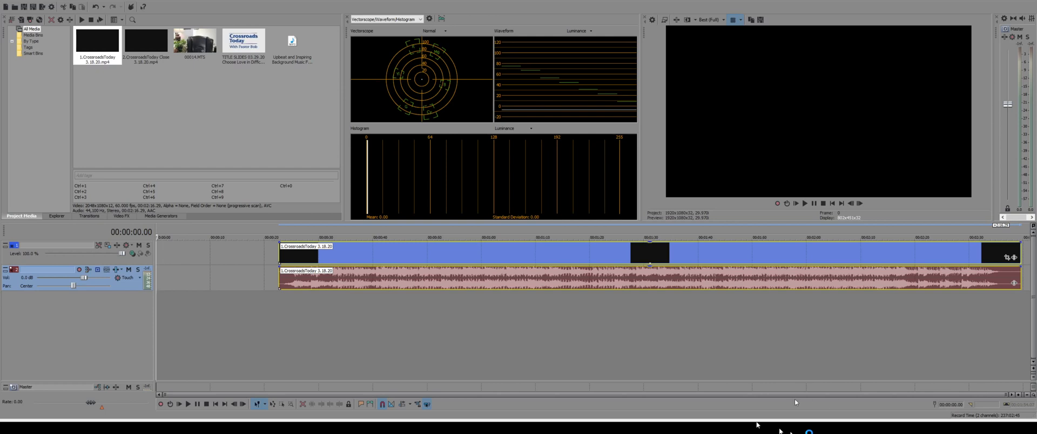
Play the intro clip from 00:00:24.25 to check its picture and audio level
{"action": "left_click", "coordinate": [362, 389]}
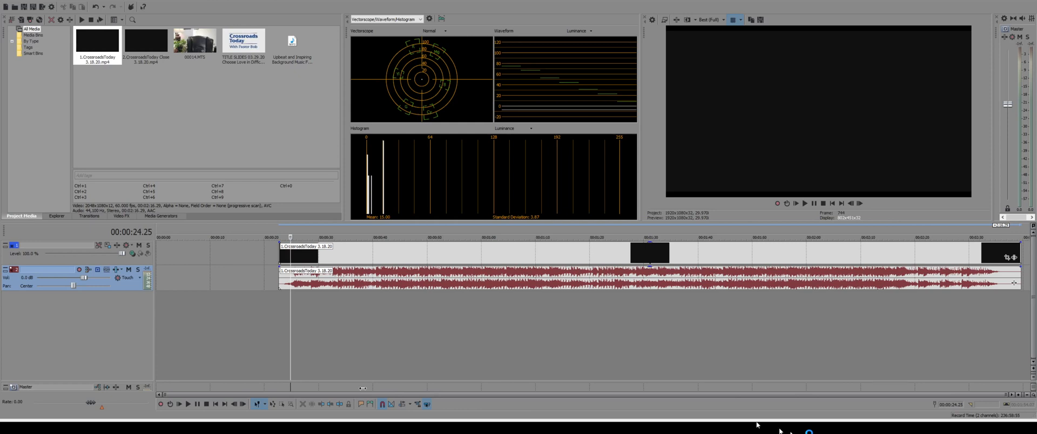
{"action": "key", "text": "space"}
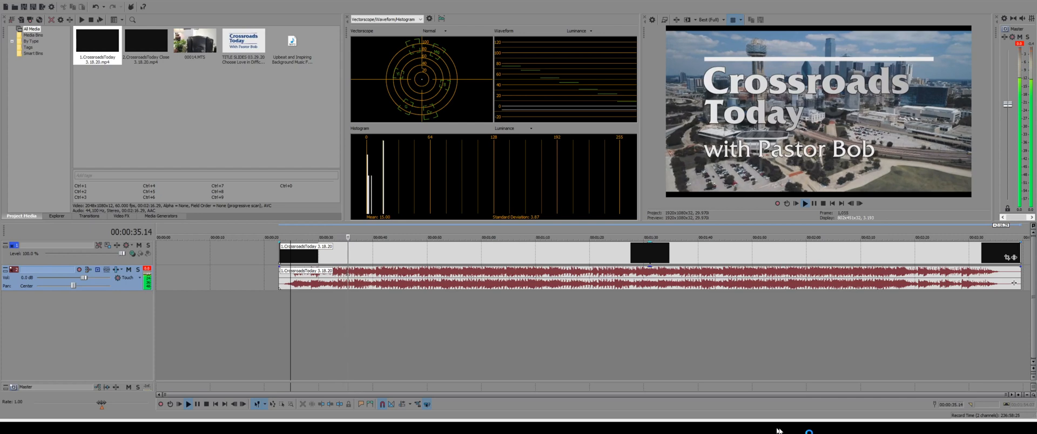
{"action": "key", "text": "space"}
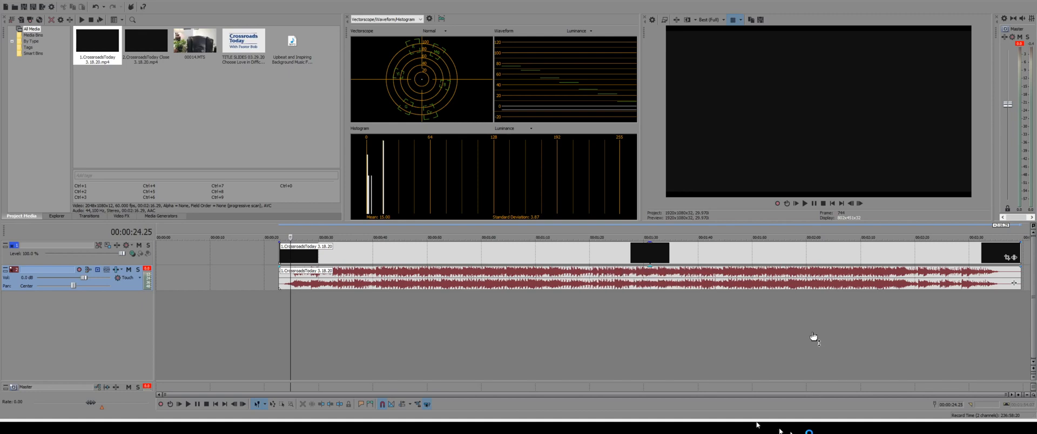
Lower the gain of the intro clip's audio event, playing it from 00:00:45.27 to check the level
{"action": "left_click_drag", "start_coordinate": [650, 268], "coordinate": [651, 270]}
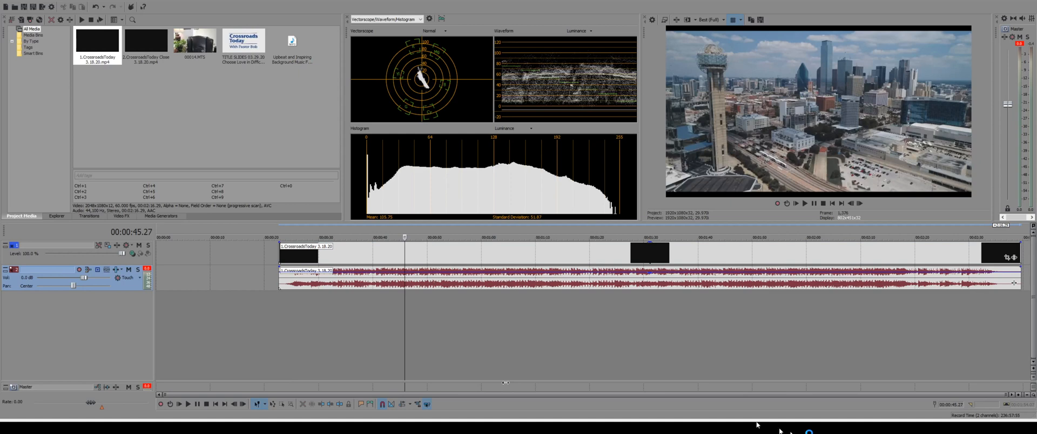
{"action": "key", "text": "space"}
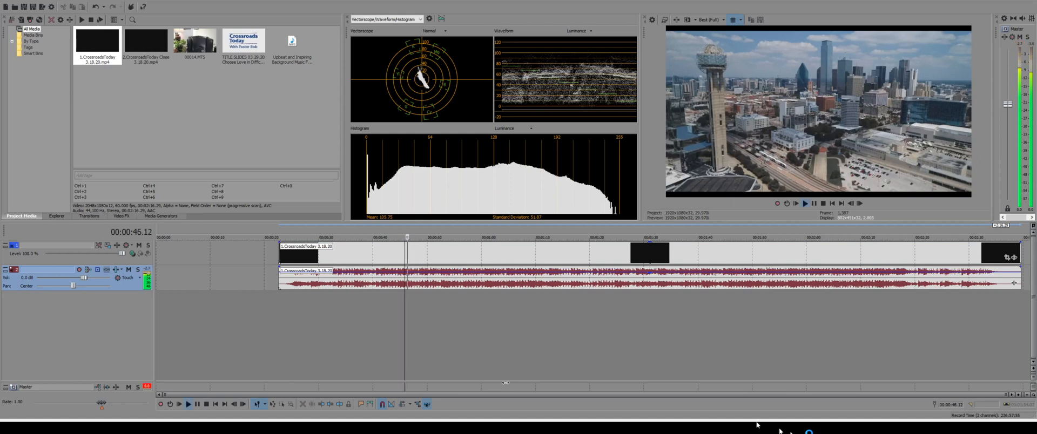
{"action": "key", "text": "space"}
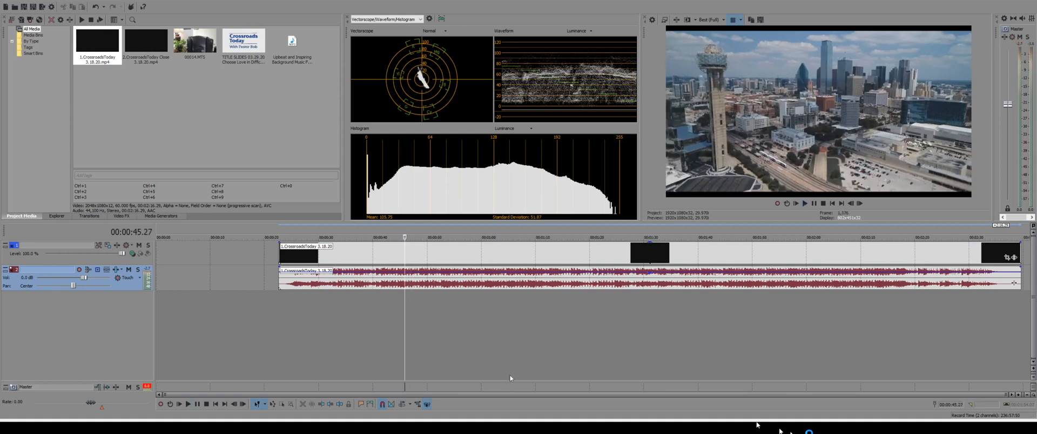
{"action": "left_click", "coordinate": [814, 344]}
{"action": "left_click_drag", "start_coordinate": [814, 344], "coordinate": [813, 353]}
{"action": "key", "text": "space"}
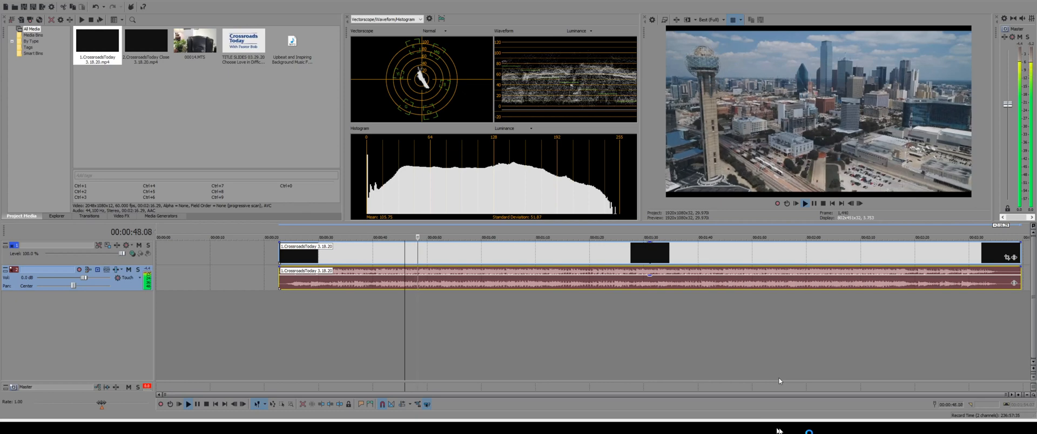
{"action": "key", "text": "space"}
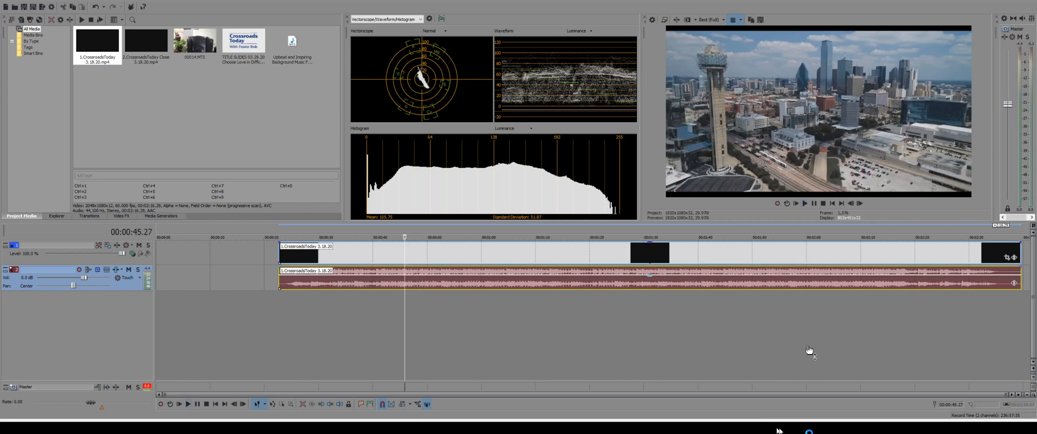
{"action": "left_click_drag", "start_coordinate": [814, 352], "coordinate": [812, 352]}
{"action": "key", "text": "space"}
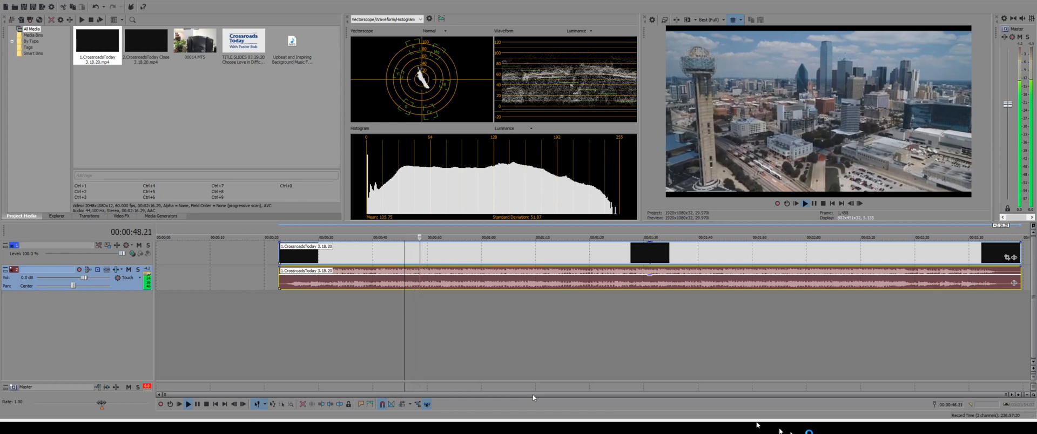
{"action": "key", "text": "space"}
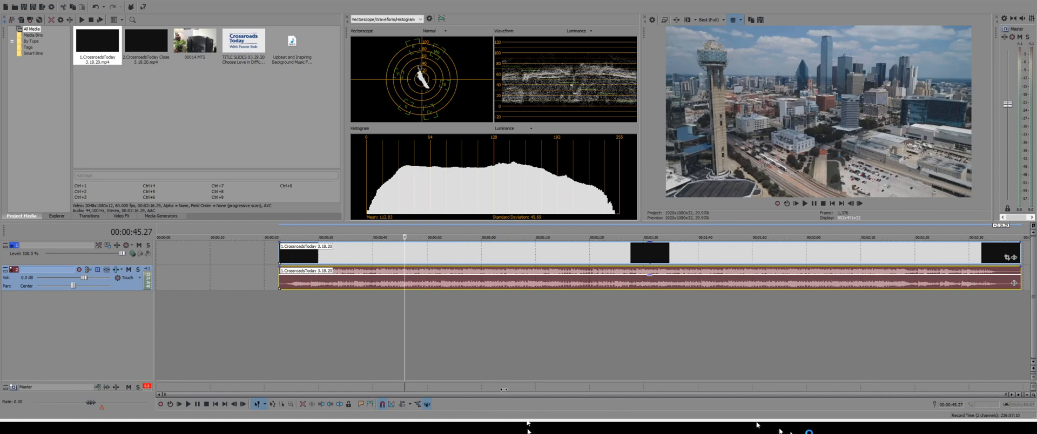
Split the intro clip's audio and video at about 00:00:54.25, within the black section after the title
{"action": "left_click_drag", "start_coordinate": [505, 390], "coordinate": [596, 400]}
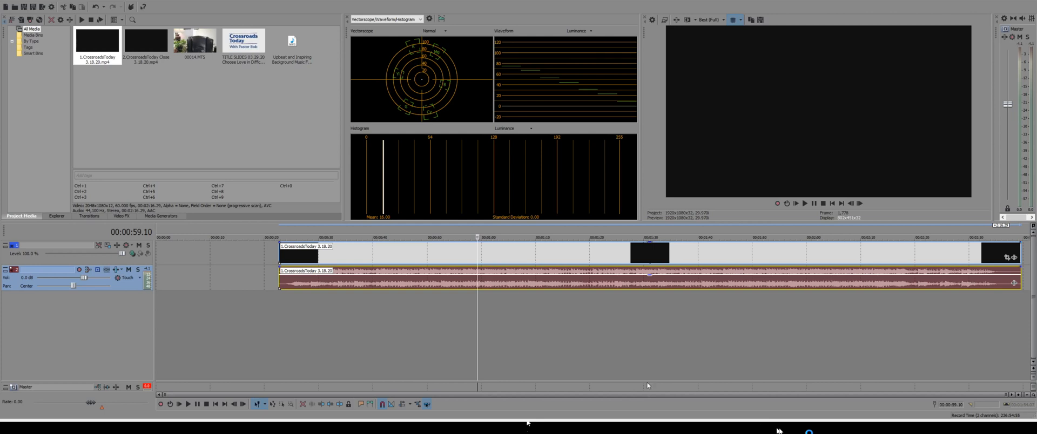
{"action": "left_click_drag", "start_coordinate": [598, 323], "coordinate": [572, 326]}
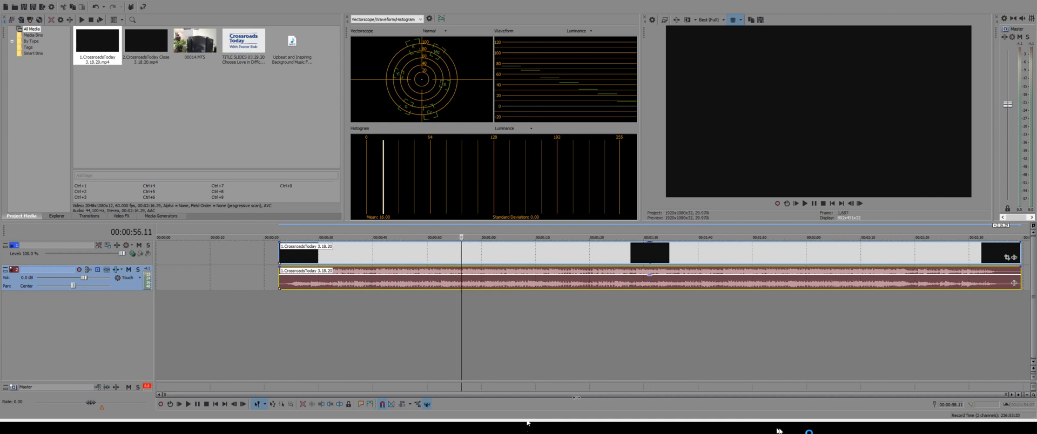
{"action": "mouse_move", "coordinate": [581, 398]}
{"action": "left_mouse_down"}
{"action": "mouse_move", "coordinate": [547, 400]}
{"action": "mouse_move", "coordinate": [565, 401]}
{"action": "left_mouse_up"}
{"action": "key", "text": "s"}
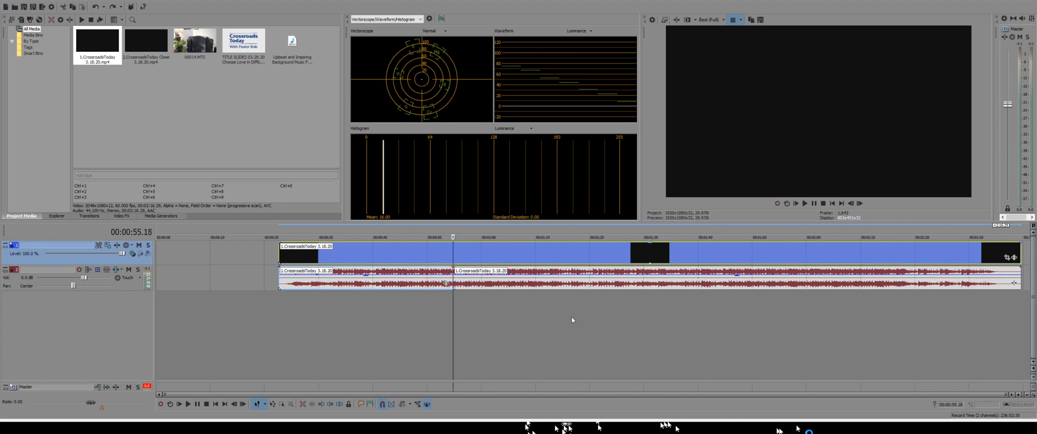
{"action": "key", "text": "Right"}
{"action": "key", "text": "Left"}
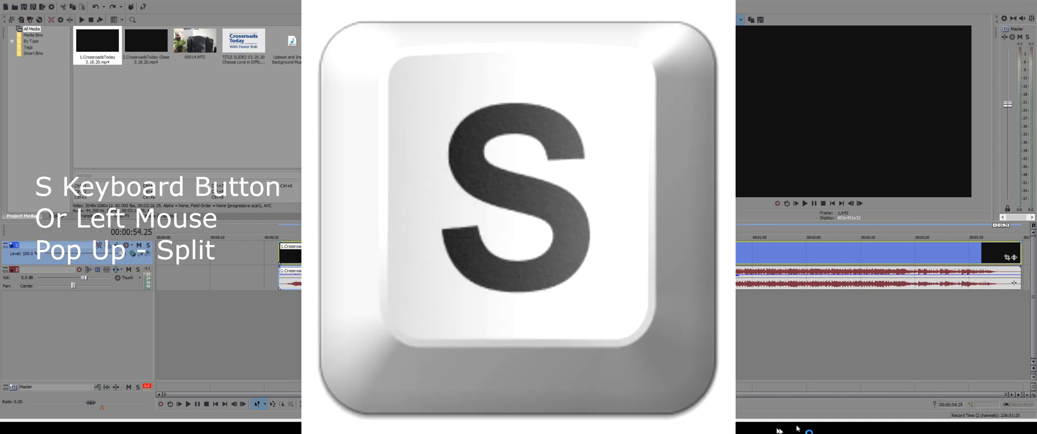
{"action": "key", "text": "s"}
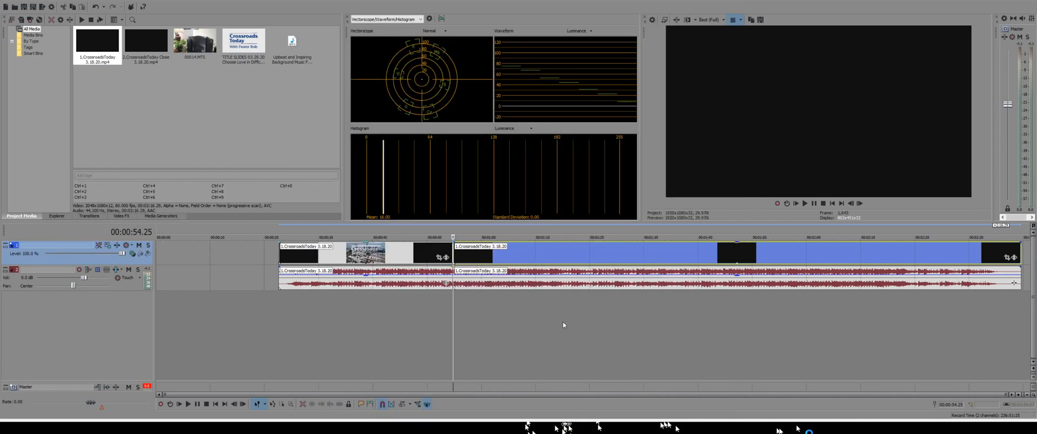
Cut the video part after the split from the timeline, keeping the intro's audio
{"action": "left_click", "coordinate": [738, 321]}
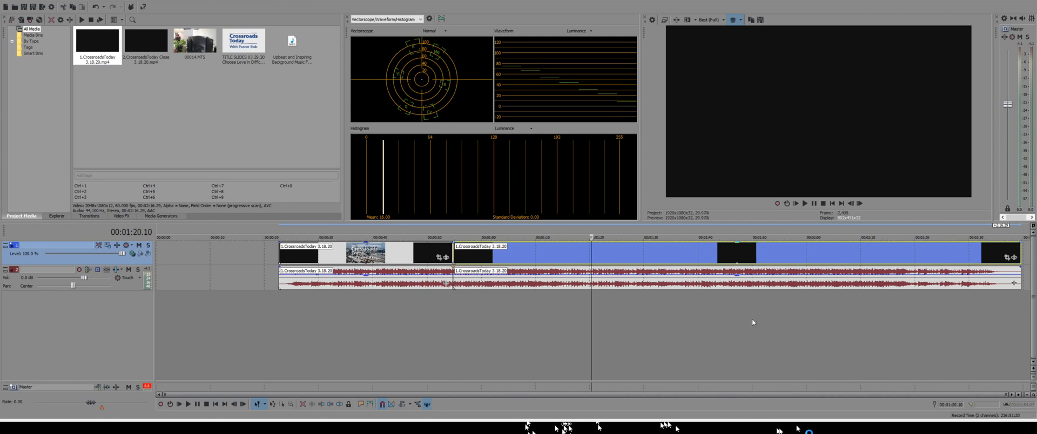
{"action": "right_click", "coordinate": [752, 318]}
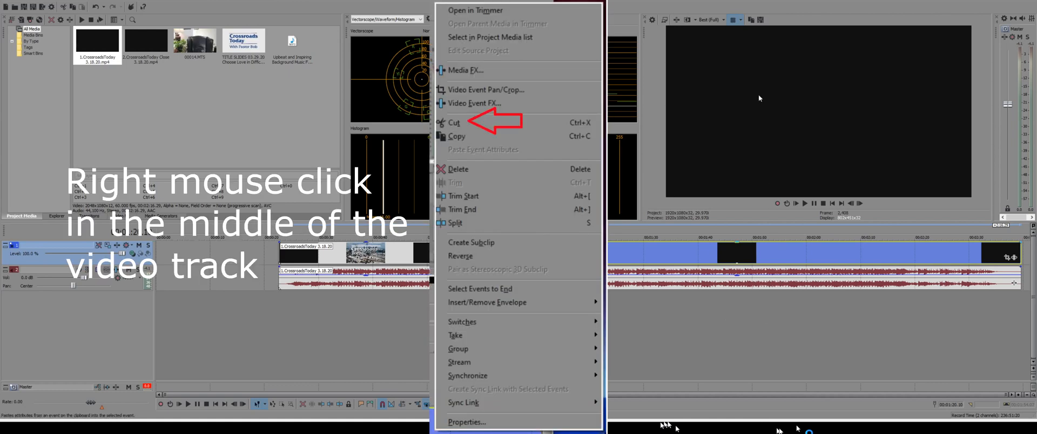
{"action": "left_click", "coordinate": [751, 73]}
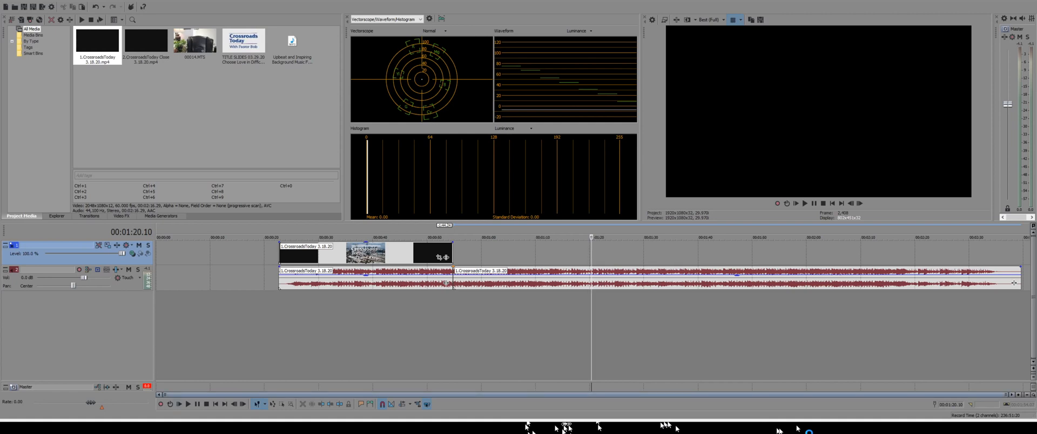
Add 00014.MTS to the timeline just after the end of the intro's audio
{"action": "left_click_drag", "start_coordinate": [165, 395], "coordinate": [404, 395]}
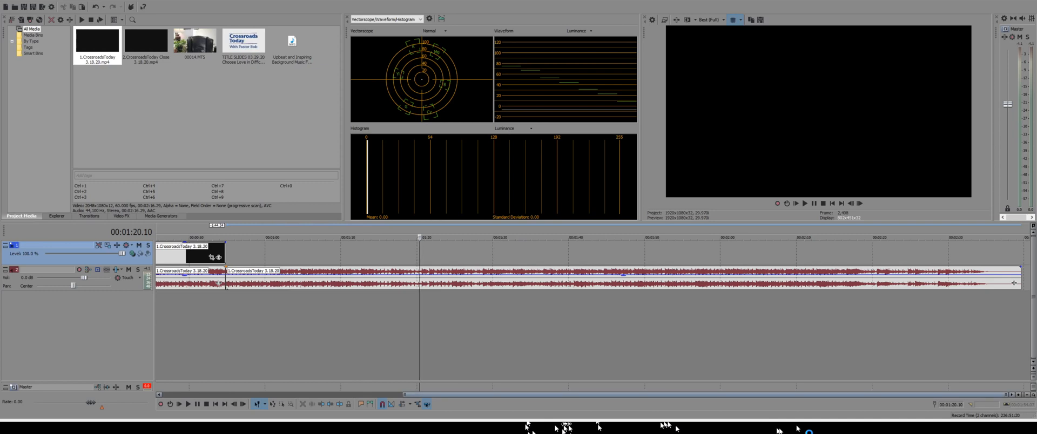
{"action": "mouse_move", "coordinate": [1006, 395]}
{"action": "left_mouse_down"}
{"action": "mouse_move", "coordinate": [964, 395]}
{"action": "mouse_move", "coordinate": [1003, 395]}
{"action": "left_mouse_up"}
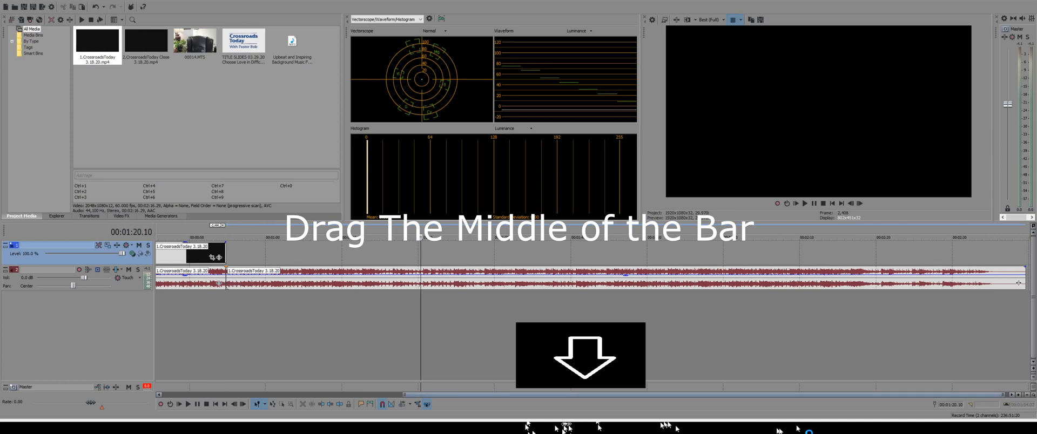
{"action": "left_click_drag", "start_coordinate": [585, 395], "coordinate": [785, 395]}
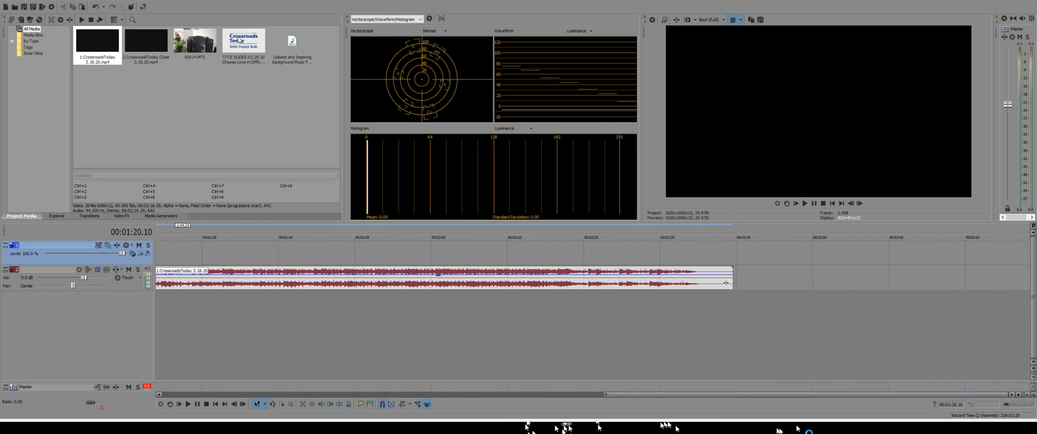
{"action": "left_click", "coordinate": [214, 50]}
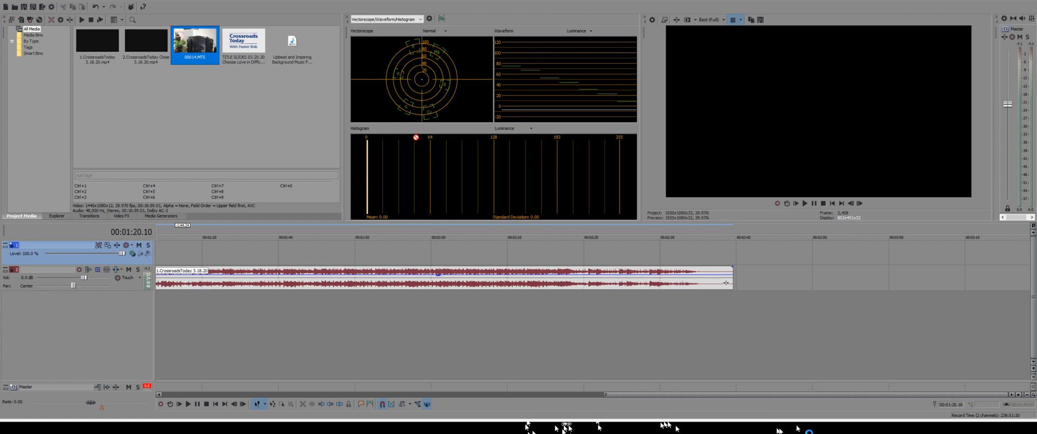
{"action": "left_click_drag", "start_coordinate": [717, 249], "coordinate": [743, 252]}
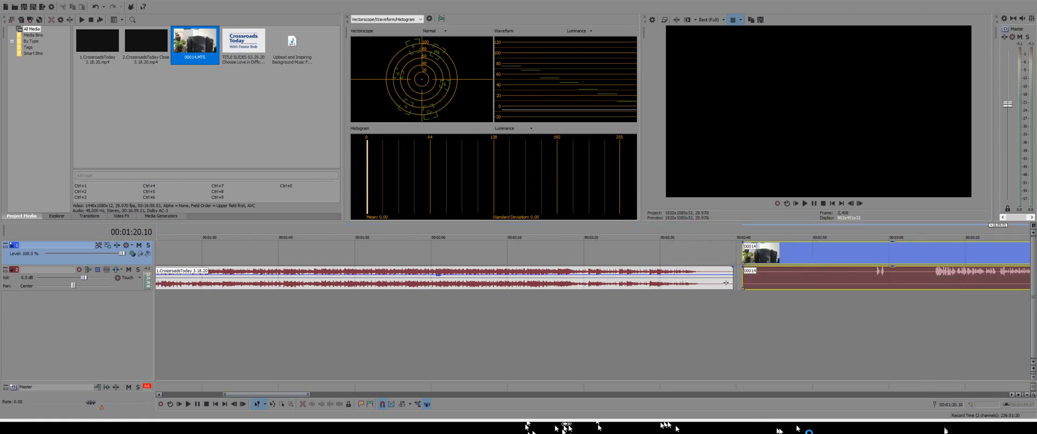
Play the 00014 clip from 00:02:59.02 to find where the main speech starts
{"action": "left_click_drag", "start_coordinate": [267, 395], "coordinate": [309, 394]}
{"action": "left_click", "coordinate": [427, 319]}
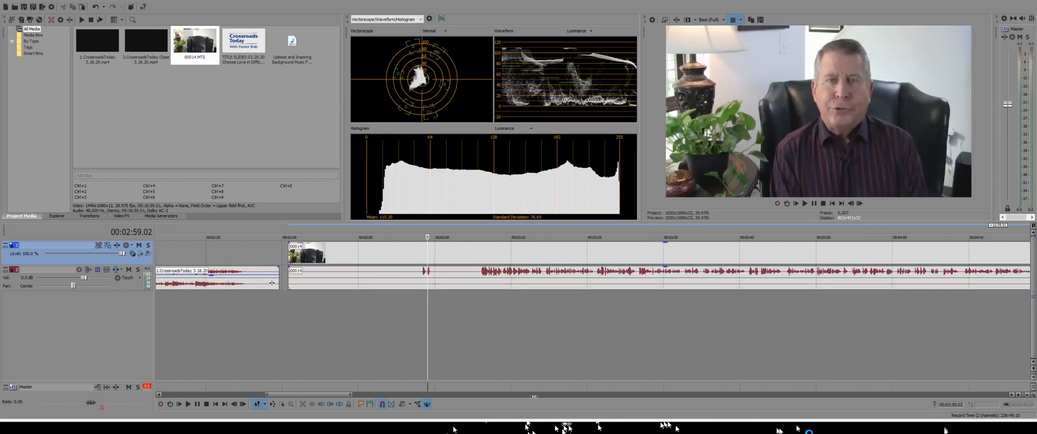
{"action": "key", "text": "space"}
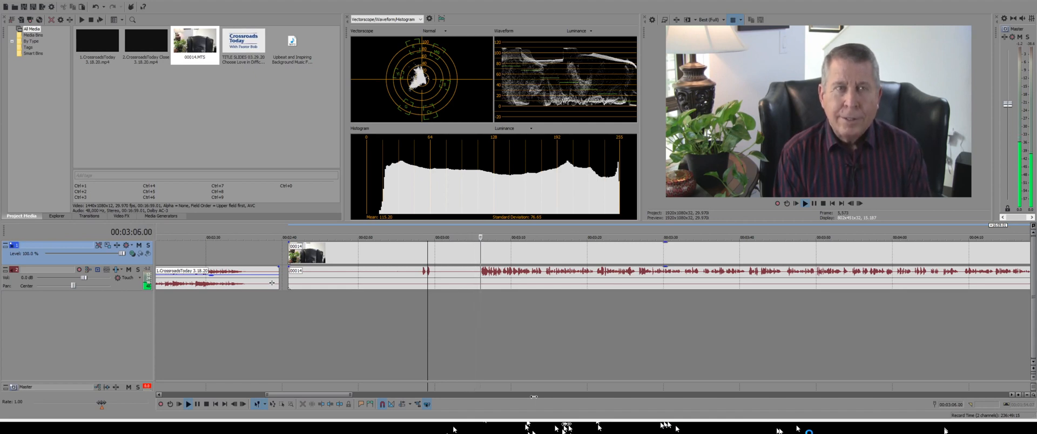
{"action": "key", "text": "space"}
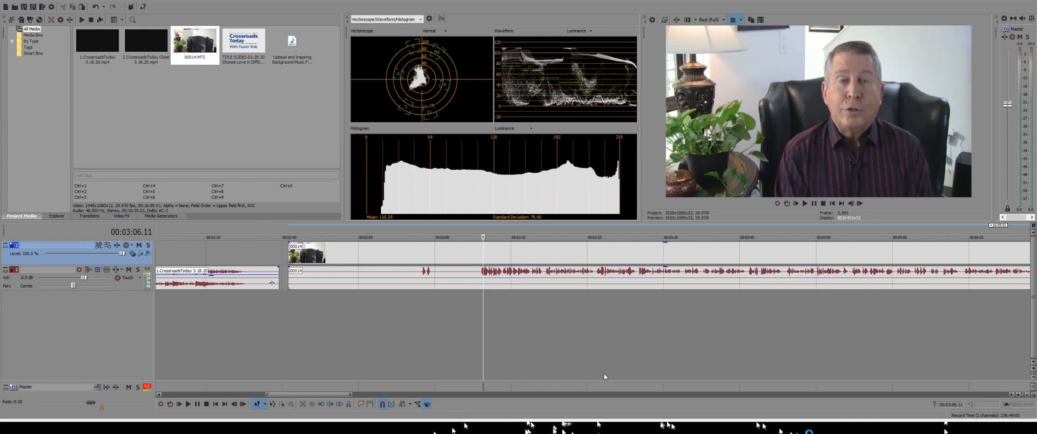
Split the 00014 clip at 00:03:06.01, just before the main speech starts
{"action": "key", "text": "alt+Left"}
{"action": "key", "text": "alt+Left"}
{"action": "key", "text": "alt+Left"}
{"action": "key", "text": "alt+Left"}
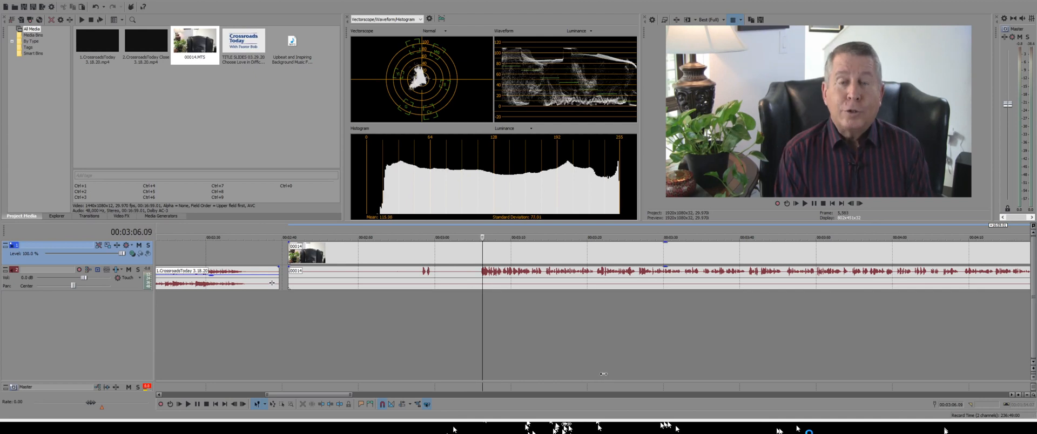
{"action": "key", "text": "alt+Left"}
{"action": "key", "text": "alt+Left"}
{"action": "key", "text": "alt+Left"}
{"action": "key", "text": "alt+Left"}
{"action": "key", "text": "alt+Left"}
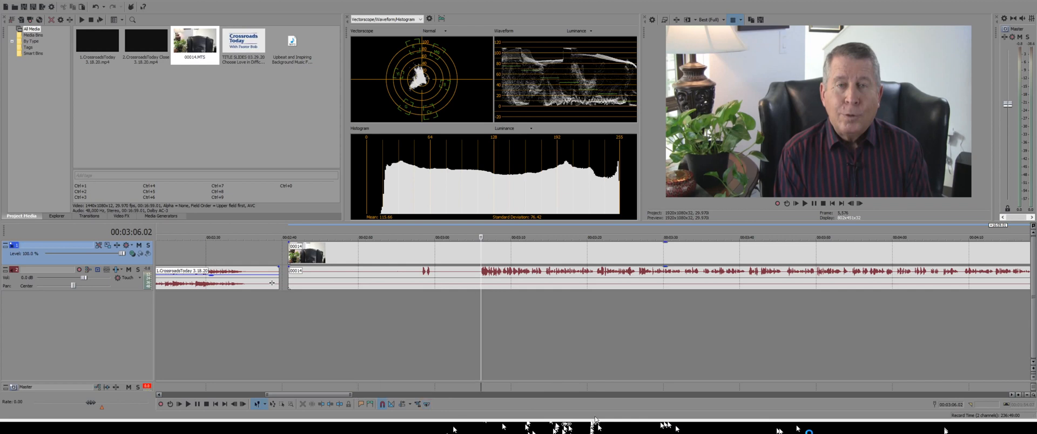
{"action": "key", "text": "Left"}
{"action": "key", "text": "s"}
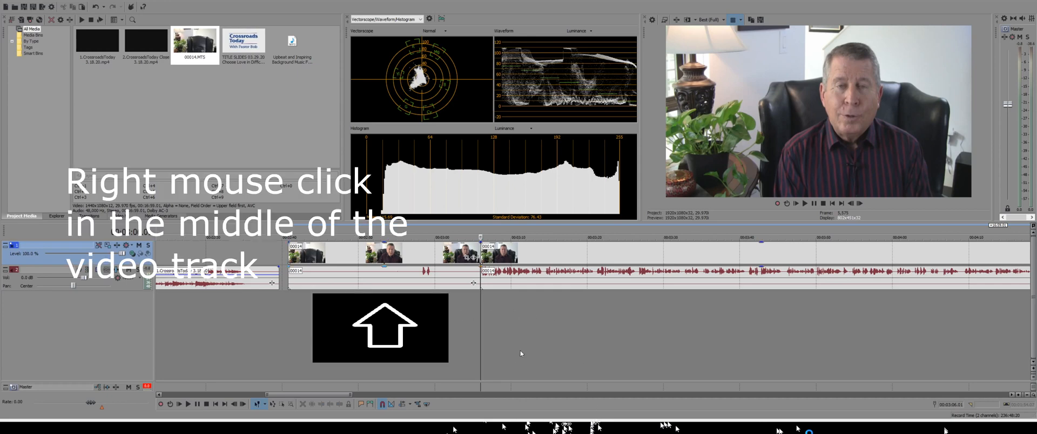
Cut the 00014 part before the split from the timeline and switch the remaining speech audio to a single channel
{"action": "right_click", "coordinate": [385, 253]}
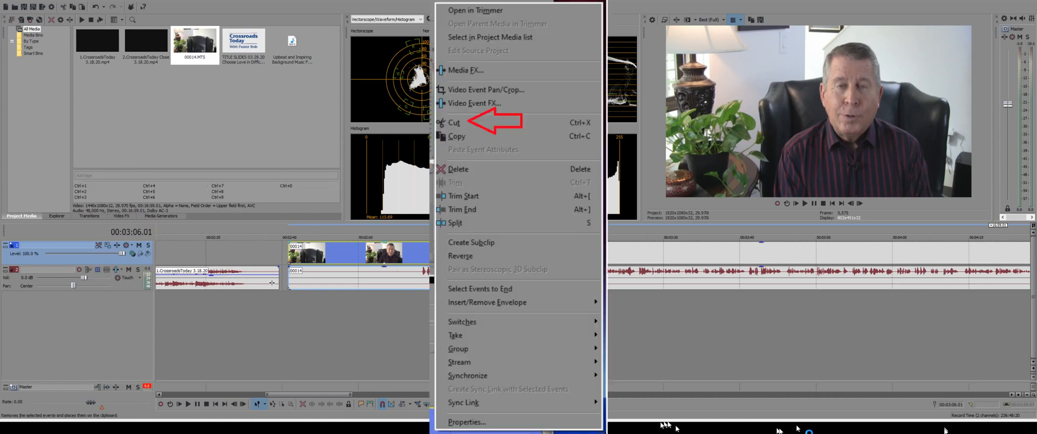
{"action": "left_click", "coordinate": [454, 123]}
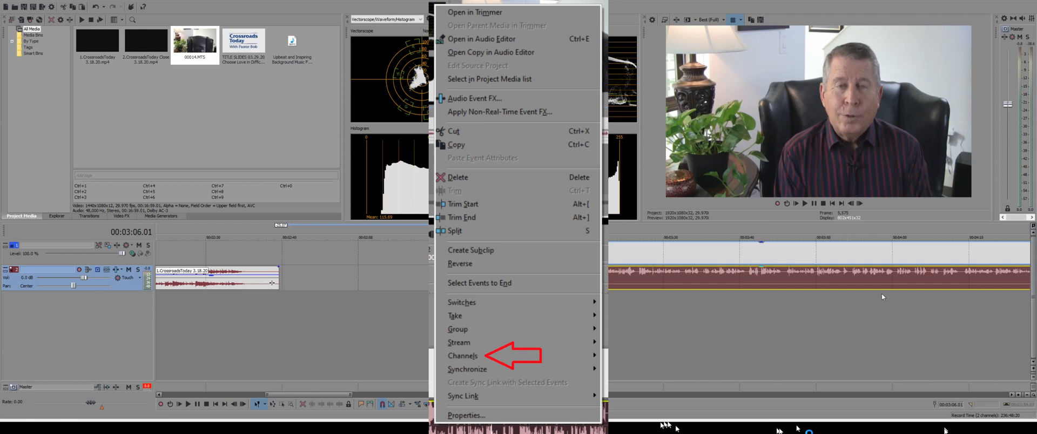
{"action": "left_click", "coordinate": [892, 311]}
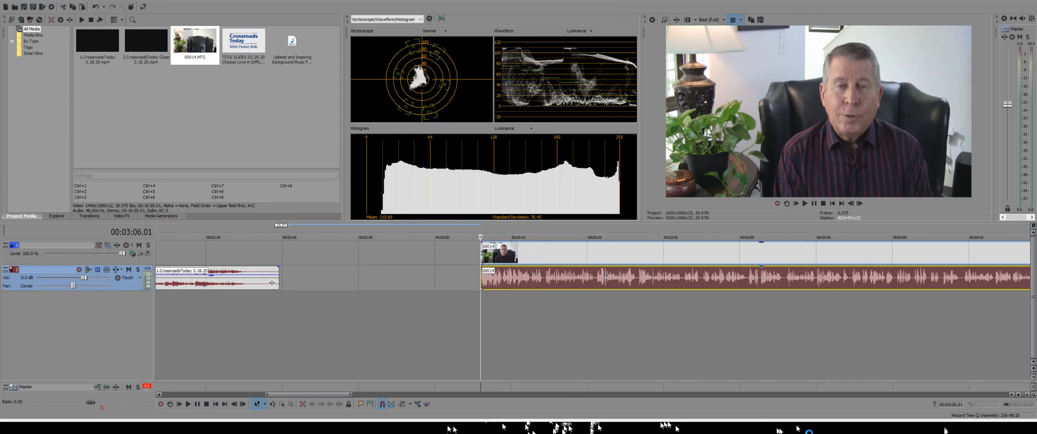
Add one new video track and one new audio track to the timeline
{"action": "left_click_drag", "start_coordinate": [309, 395], "coordinate": [222, 395]}
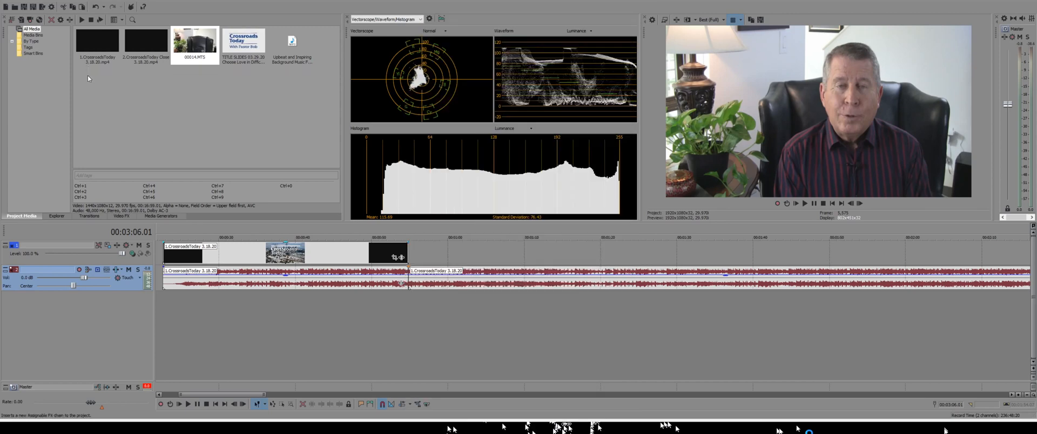
{"action": "left_click", "coordinate": [81, 42]}
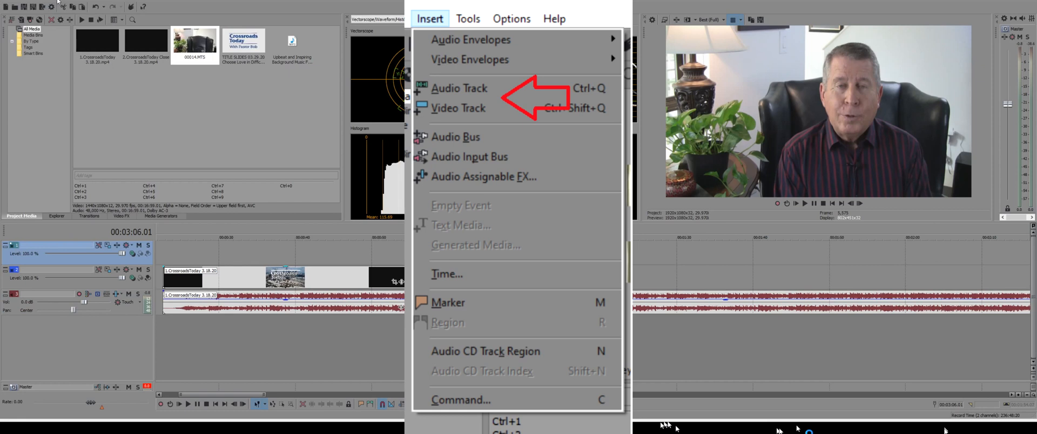
{"action": "left_click", "coordinate": [71, 36]}
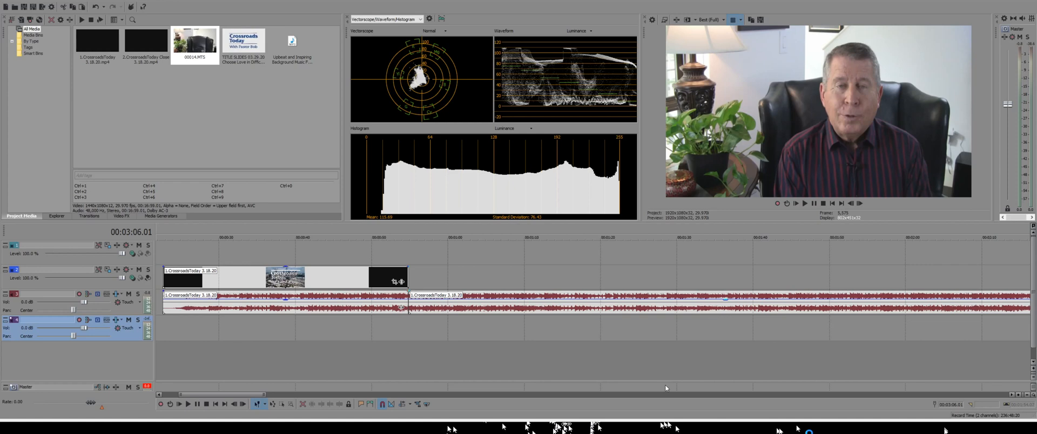
Move the intro audio after the split down to the new audio track and play the transition from 00:00:52.17
{"action": "left_click", "coordinate": [665, 303]}
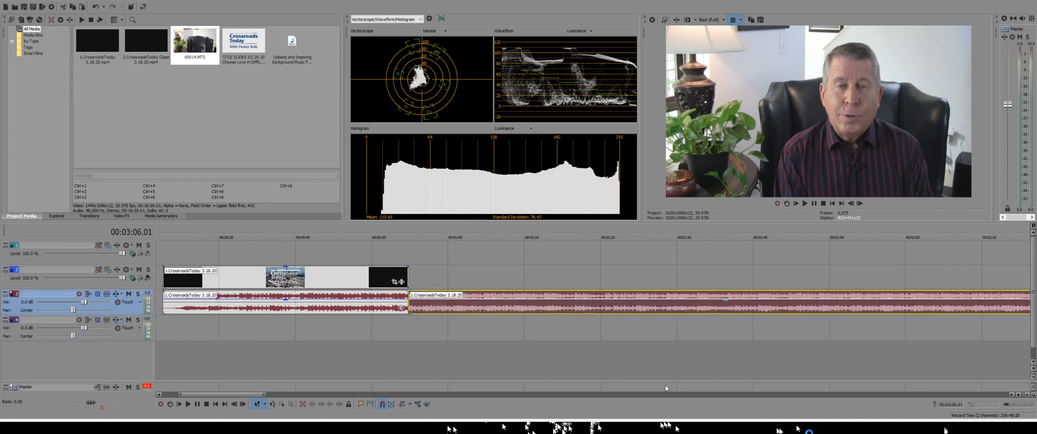
{"action": "left_click_drag", "start_coordinate": [666, 386], "coordinate": [668, 407]}
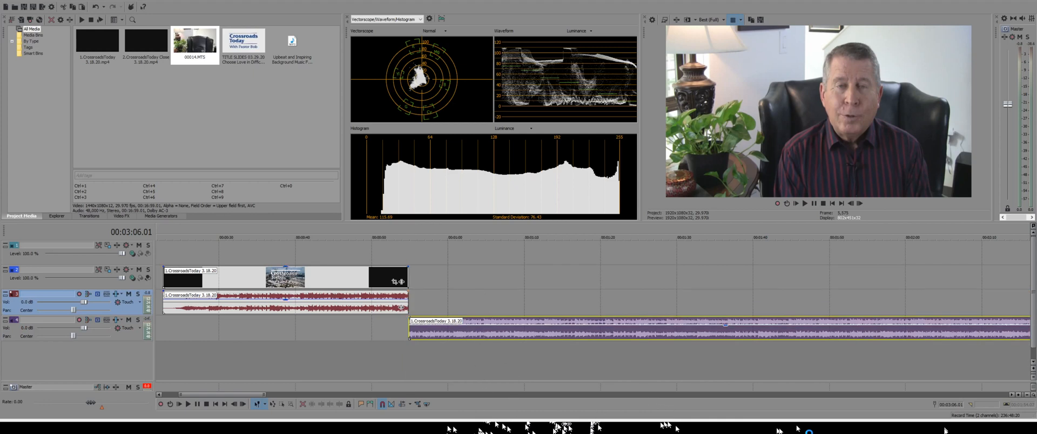
{"action": "left_click", "coordinate": [391, 353]}
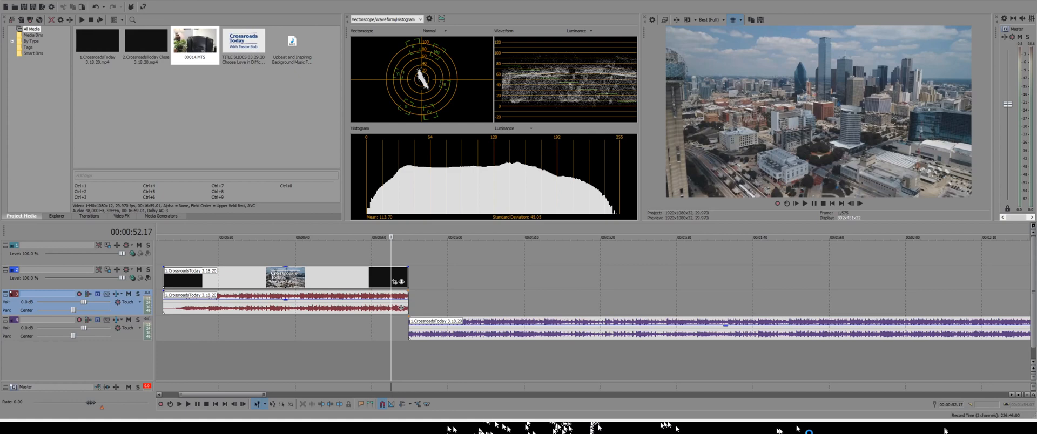
{"action": "key", "text": "space"}
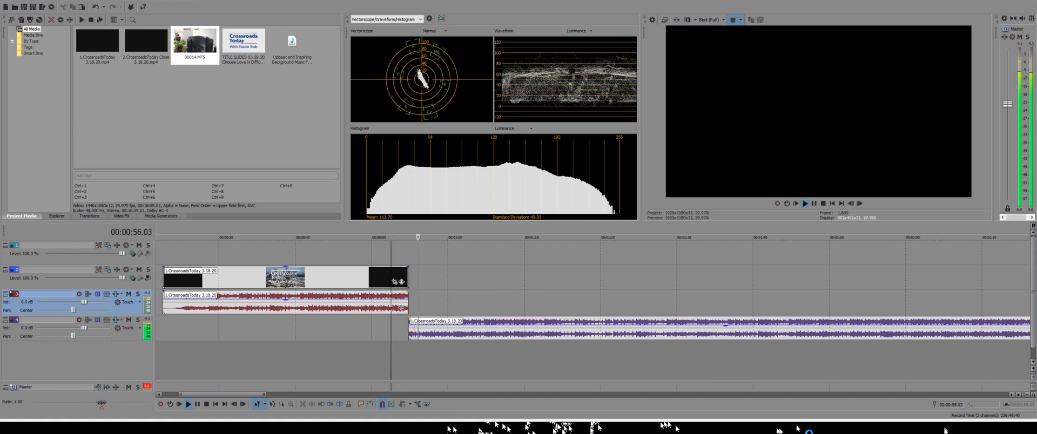
{"action": "key", "text": "space"}
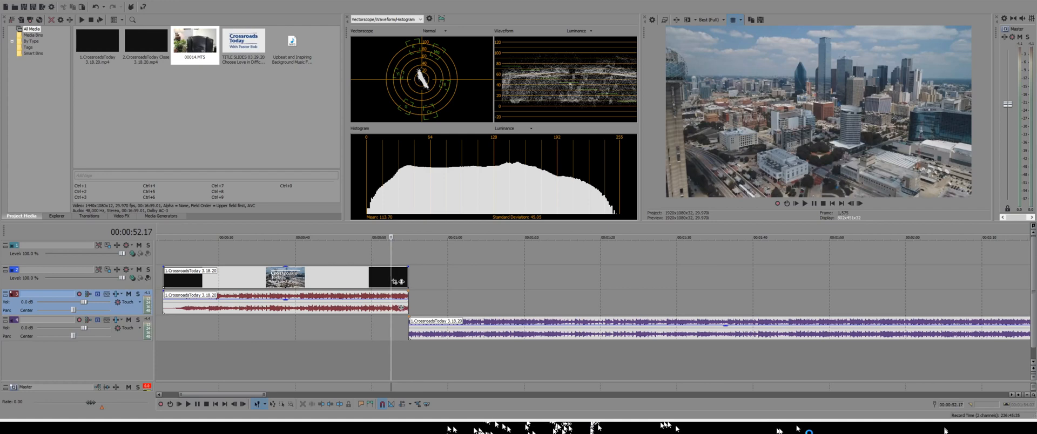
Move the 00014 clip back along the timeline to start at the end of the intro video, and fine-tune its start
{"action": "scroll", "coordinate": [401, 308], "scroll_direction": "right", "scroll_amount": 5}
{"action": "left_click_drag", "start_coordinate": [292, 395], "coordinate": [292, 394]}
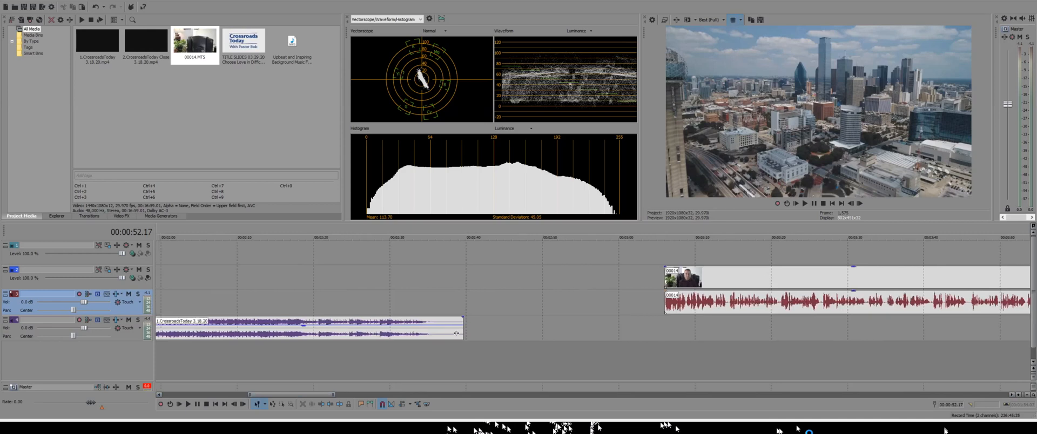
{"action": "left_click_drag", "start_coordinate": [731, 278], "coordinate": [409, 291]}
{"action": "left_click_drag", "start_coordinate": [511, 364], "coordinate": [349, 353]}
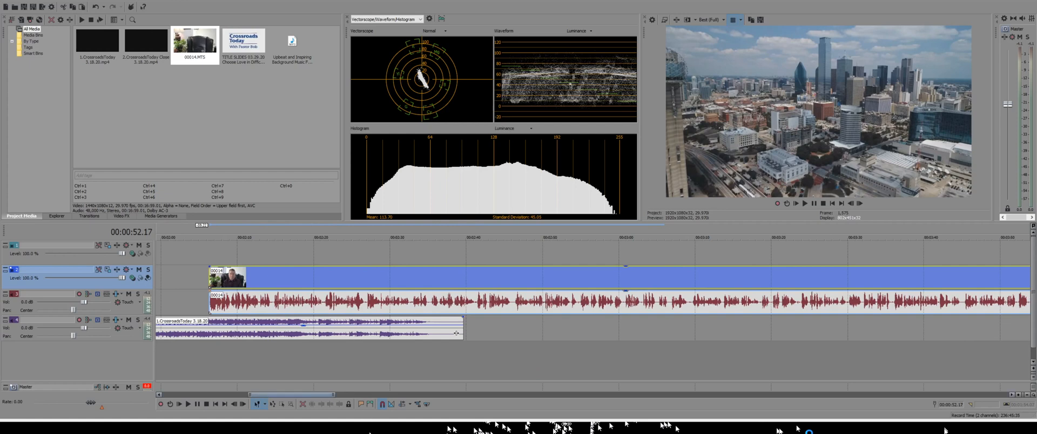
{"action": "left_click_drag", "start_coordinate": [292, 394], "coordinate": [243, 395]}
{"action": "left_click_drag", "start_coordinate": [954, 348], "coordinate": [277, 358]}
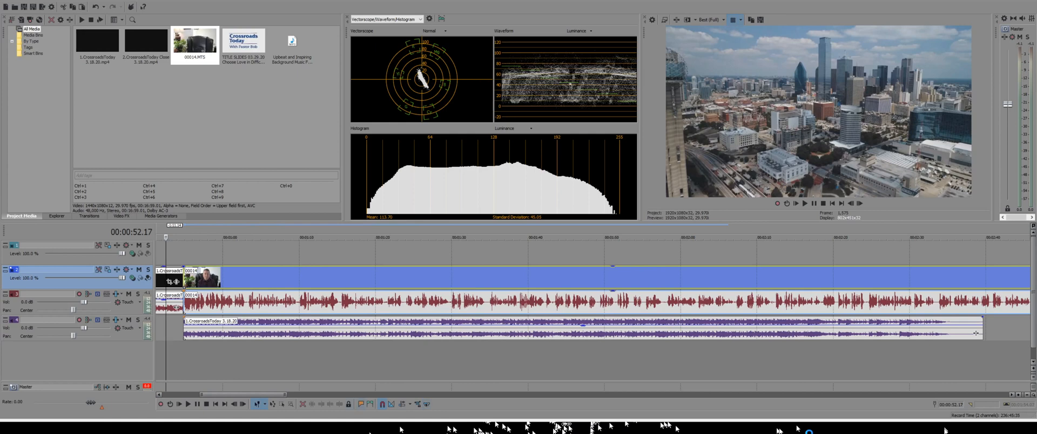
{"action": "left_click_drag", "start_coordinate": [243, 395], "coordinate": [233, 394]}
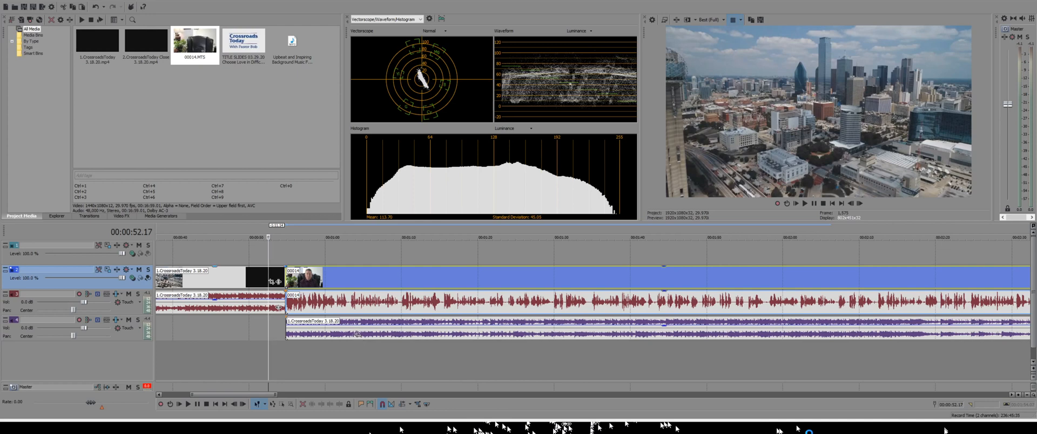
{"action": "key", "text": "shift"}
{"action": "left_click_drag", "start_coordinate": [286, 267], "coordinate": [289, 268]}
Play the join from 00:00:52.17 and mute the audio track holding the intro music
{"action": "key", "text": "space"}
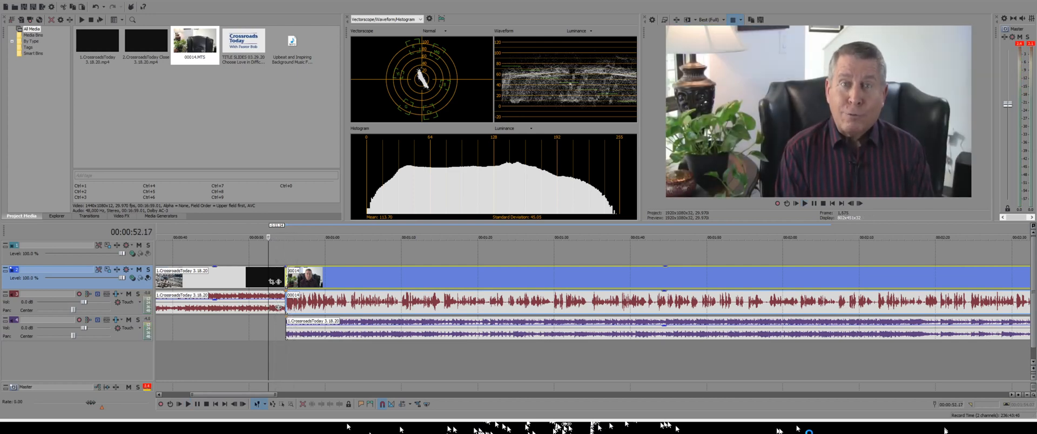
{"action": "key", "text": "space"}
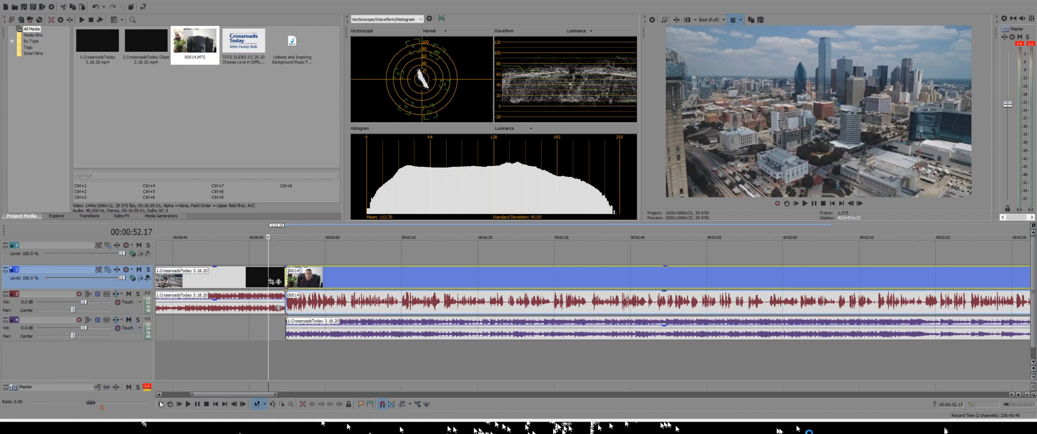
{"action": "left_click", "coordinate": [130, 320]}
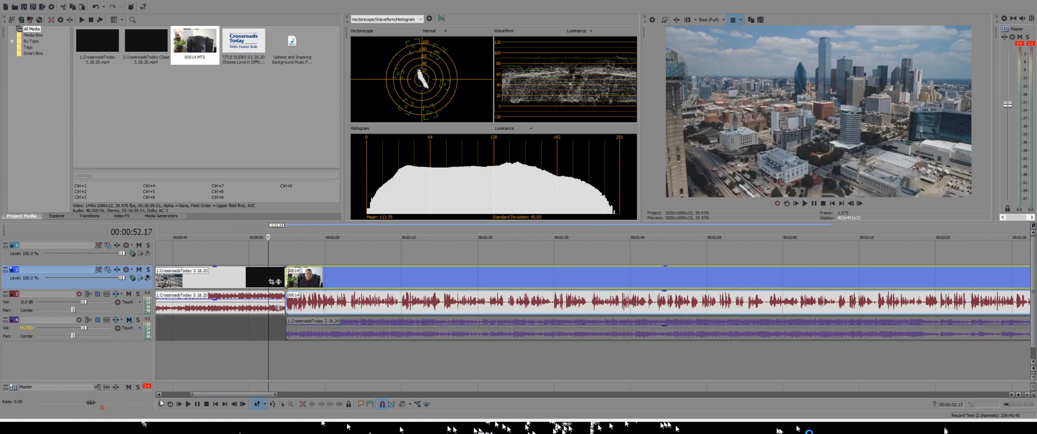
Play the speech without music from 00:00:52.17 to check its audio level, stopping at 00:01:34.21
{"action": "key", "text": "space"}
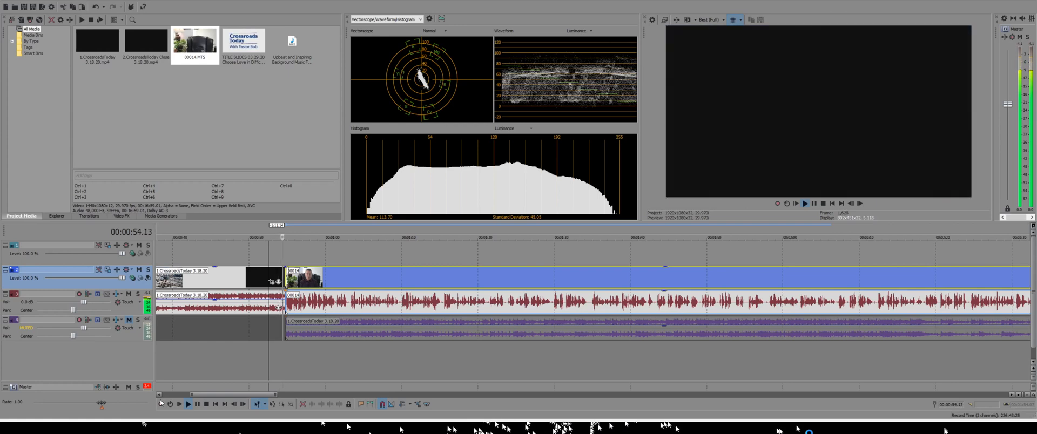
{"action": "key", "text": "space"}
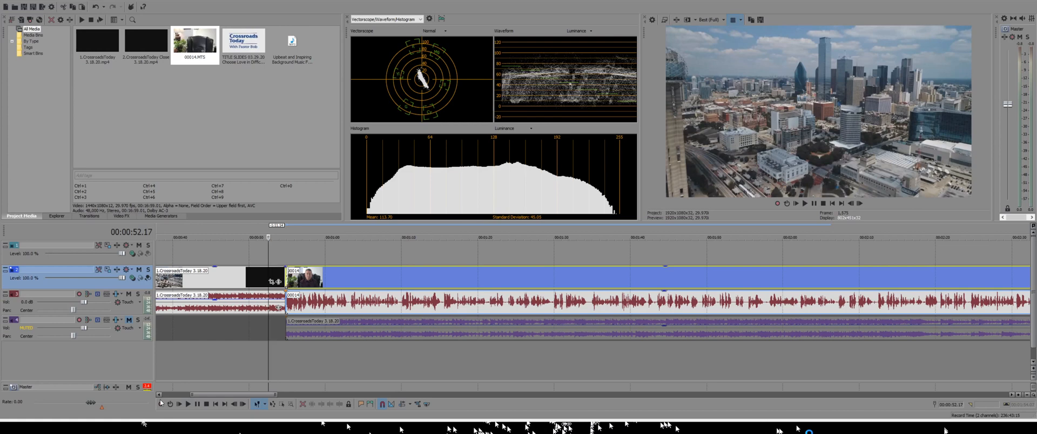
{"action": "key", "text": "space"}
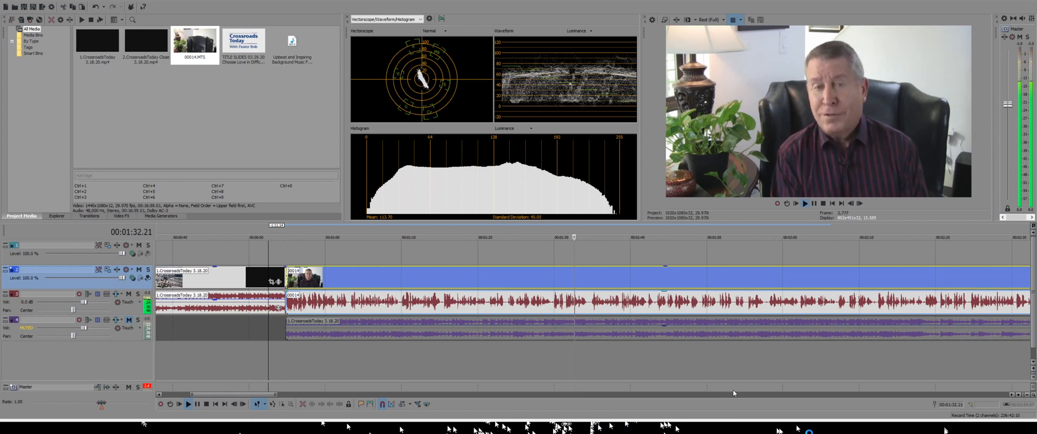
{"action": "key", "text": "Down"}
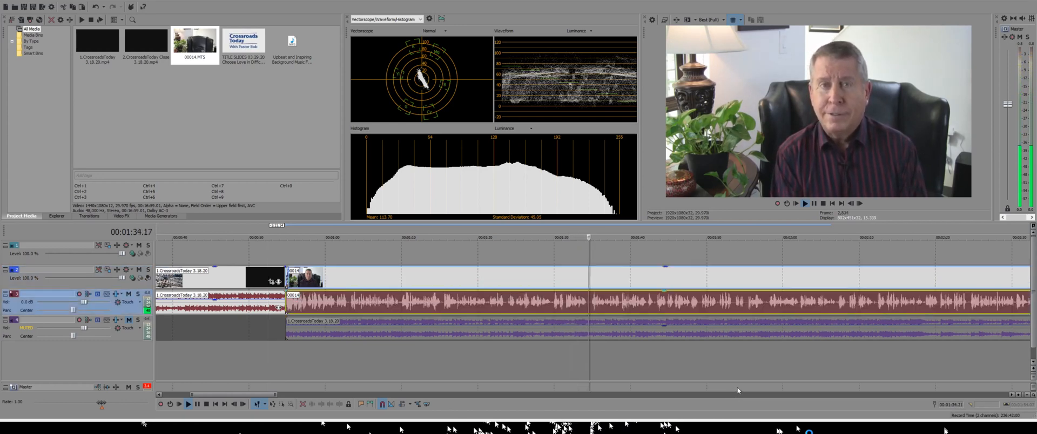
{"action": "key", "text": "Return"}
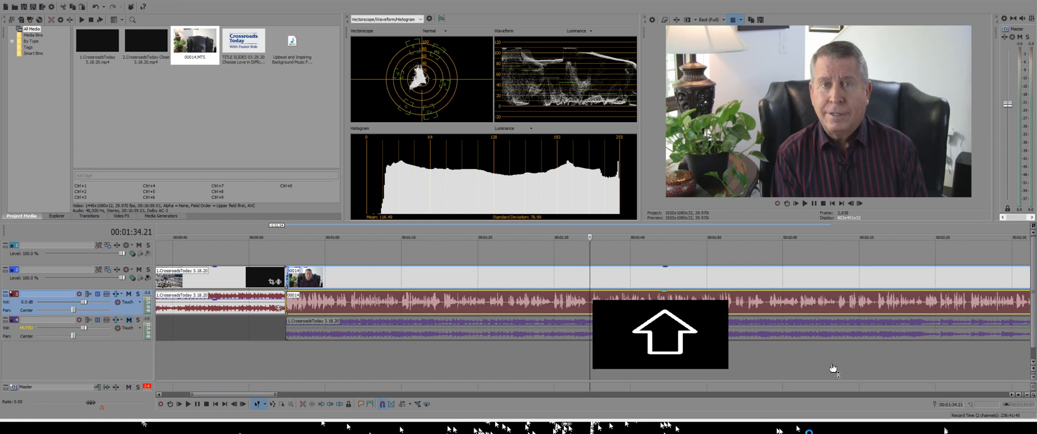
Lower the 00014 audio event's gain to about -2.0 dB, checking the level by playing from 00:01:20.26
{"action": "left_click_drag", "start_coordinate": [665, 292], "coordinate": [665, 297]}
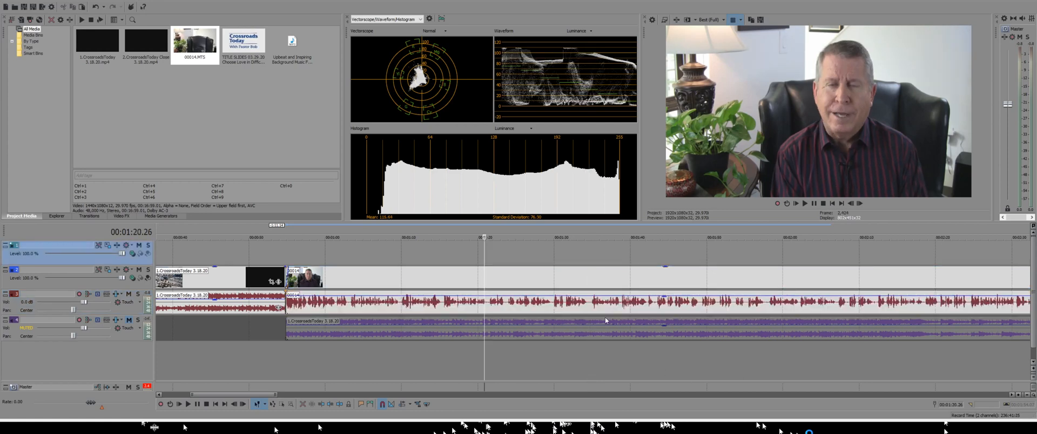
{"action": "key", "text": "space"}
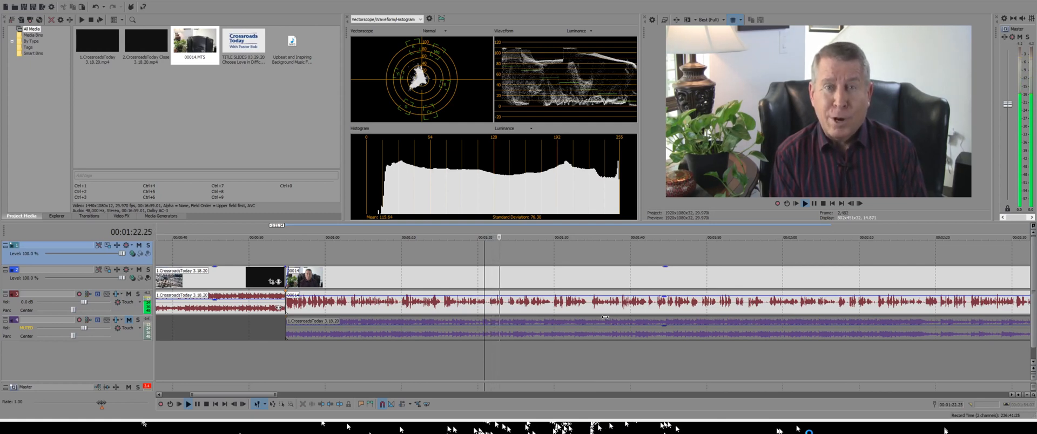
{"action": "key", "text": "space"}
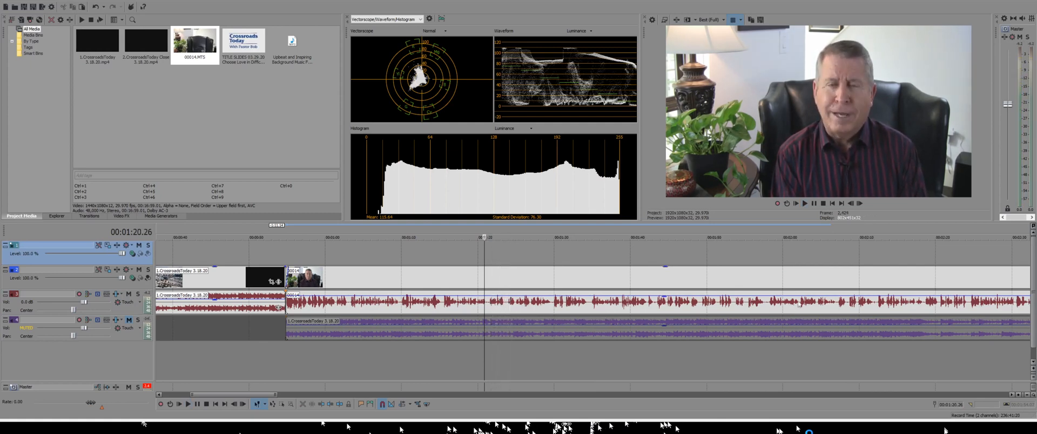
{"action": "left_click", "coordinate": [665, 296]}
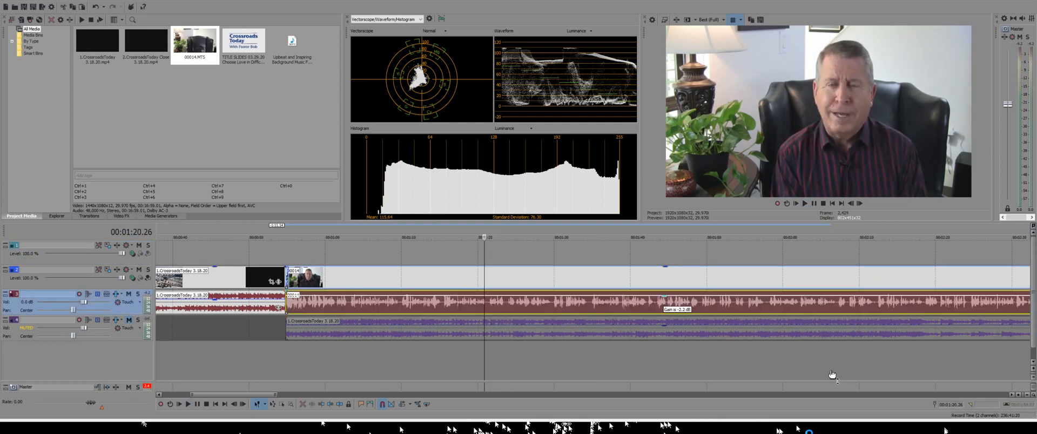
{"action": "left_click_drag", "start_coordinate": [664, 296], "coordinate": [664, 298]}
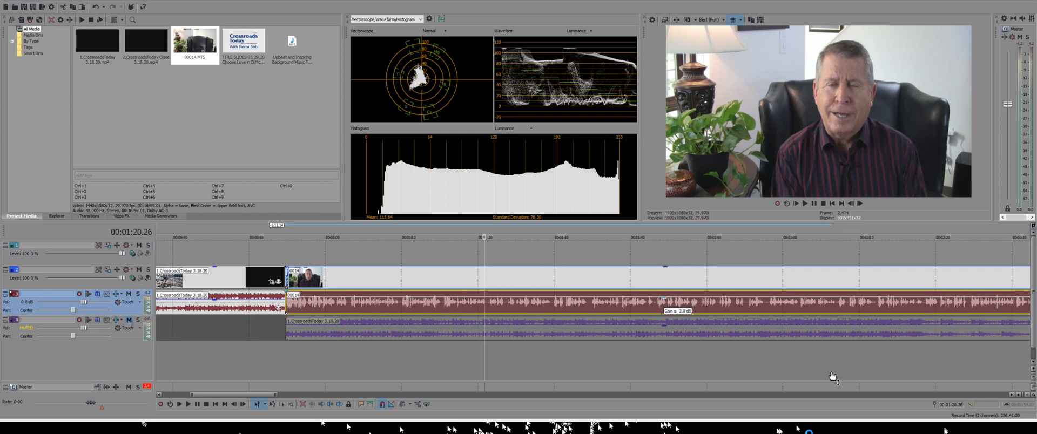
Play the adjusted speech audio from 00:01:20.26 to 00:01:34.11 and unmute the intro music track
{"action": "key", "text": "space"}
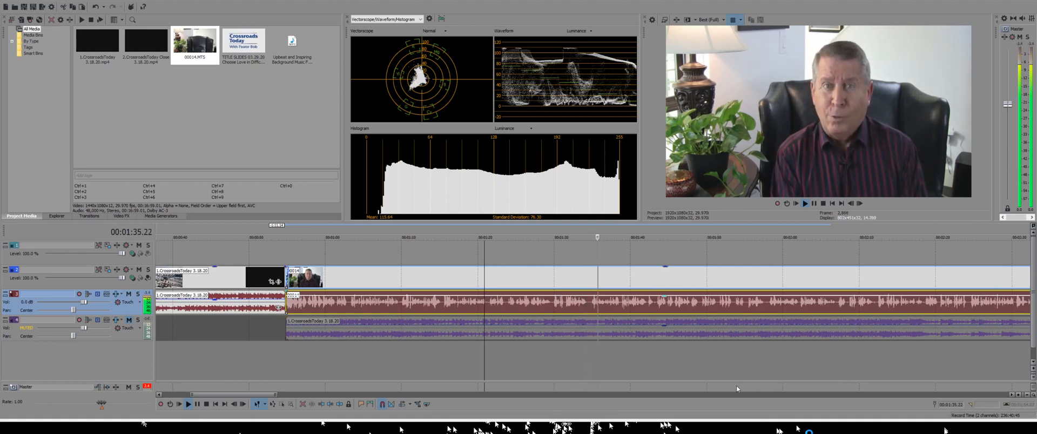
{"action": "key", "text": "Return"}
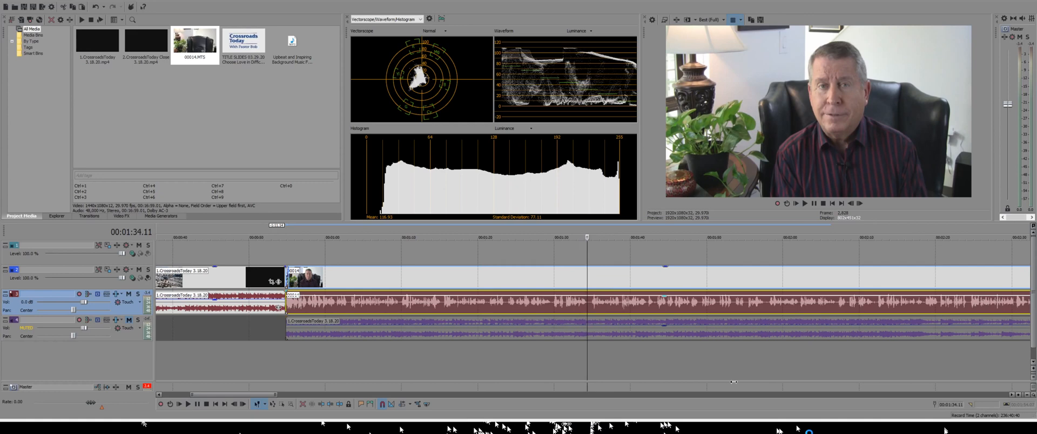
{"action": "key", "text": "shift"}
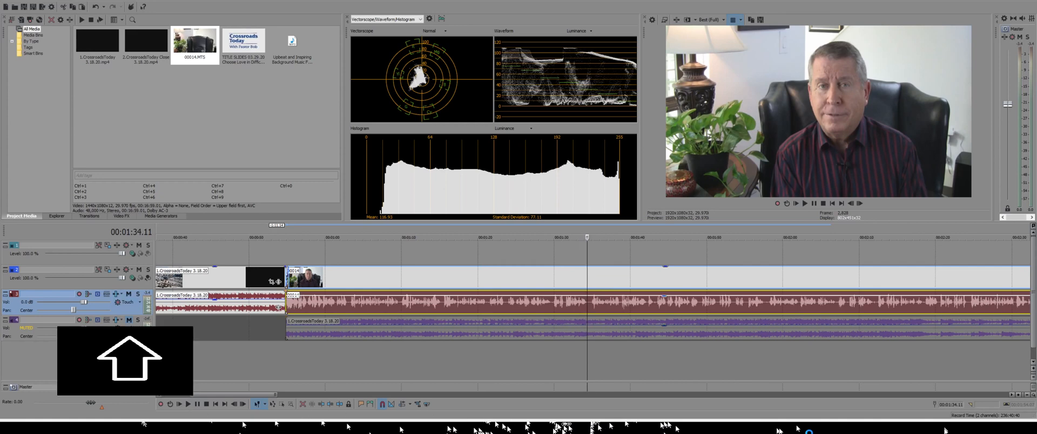
{"action": "left_click", "coordinate": [128, 320]}
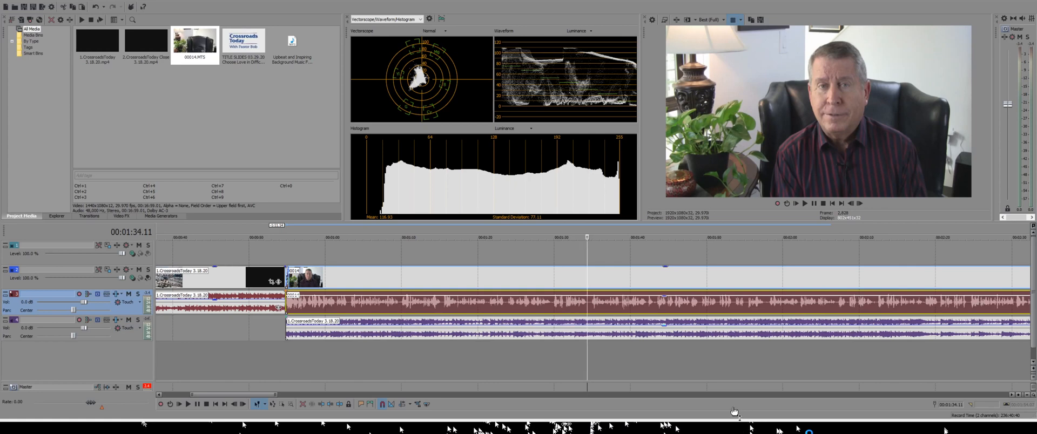
Split the intro music at 00:01:34.11 and cut everything after that point from its track
{"action": "left_click", "coordinate": [587, 325]}
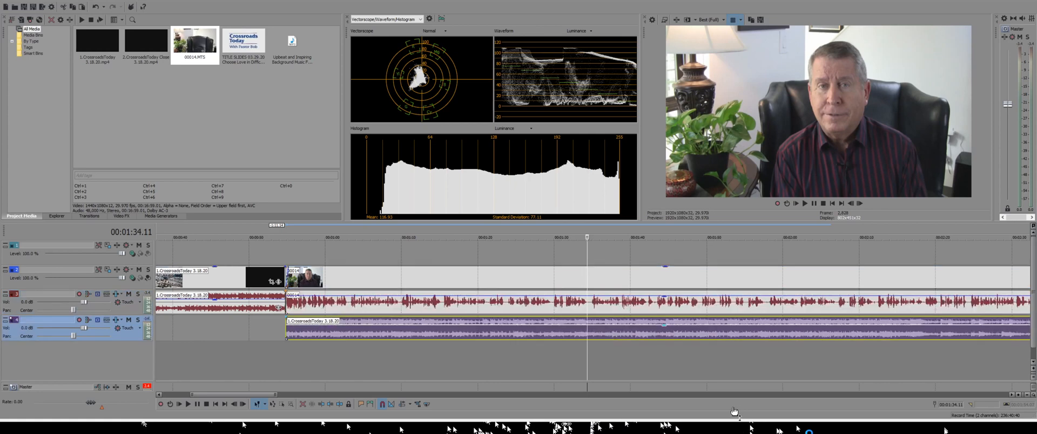
{"action": "key", "text": "s"}
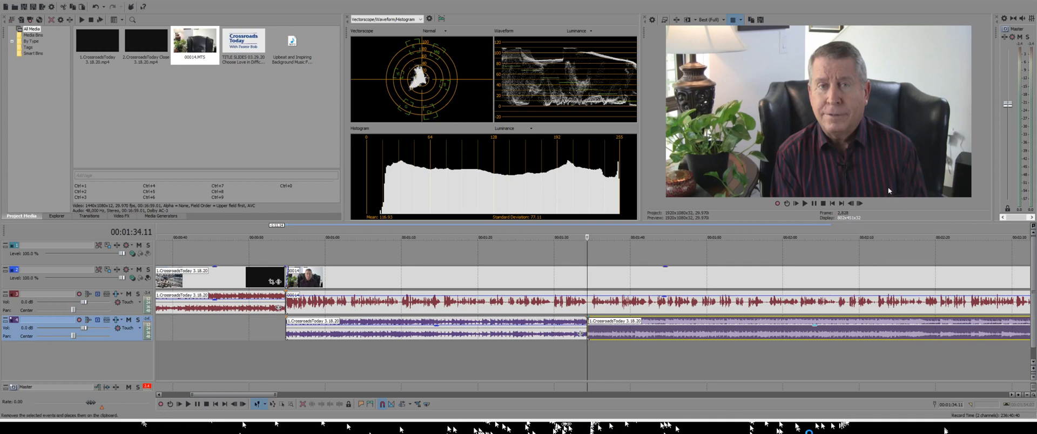
{"action": "key", "text": "ctrl+x"}
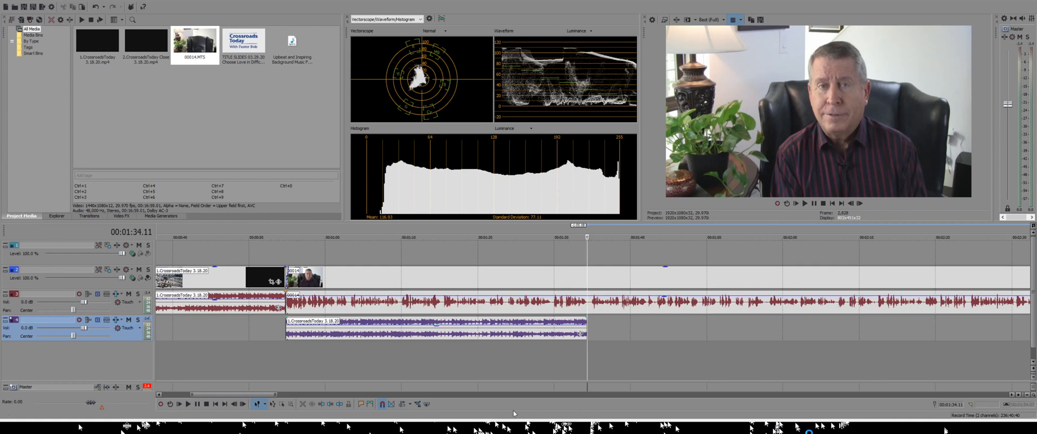
Add a volume envelope to the music track and ramp it down to silence across the intro music under the opening speech
{"action": "key", "text": "shift"}
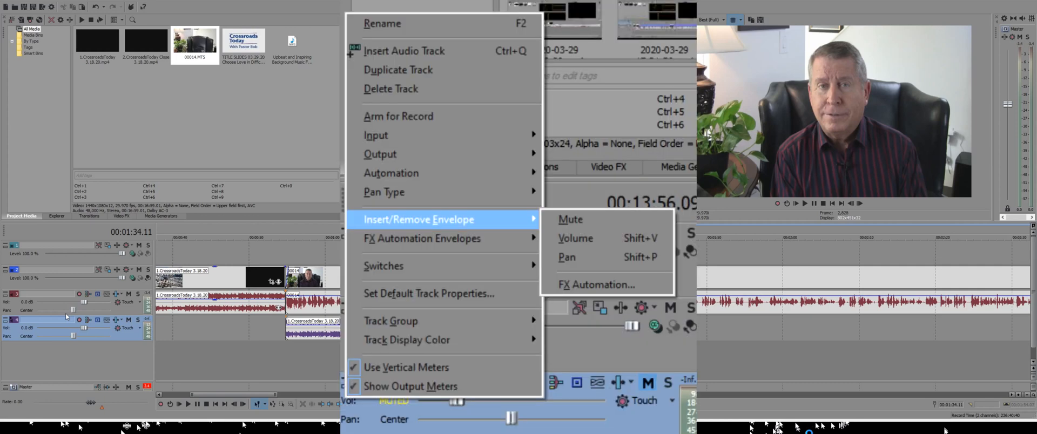
{"action": "key", "text": "shift+p"}
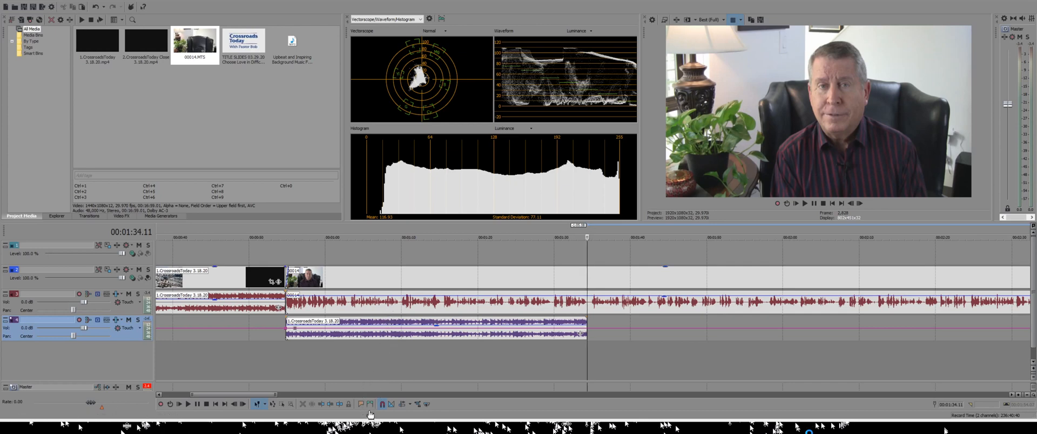
{"action": "left_click_drag", "start_coordinate": [295, 328], "coordinate": [295, 338]}
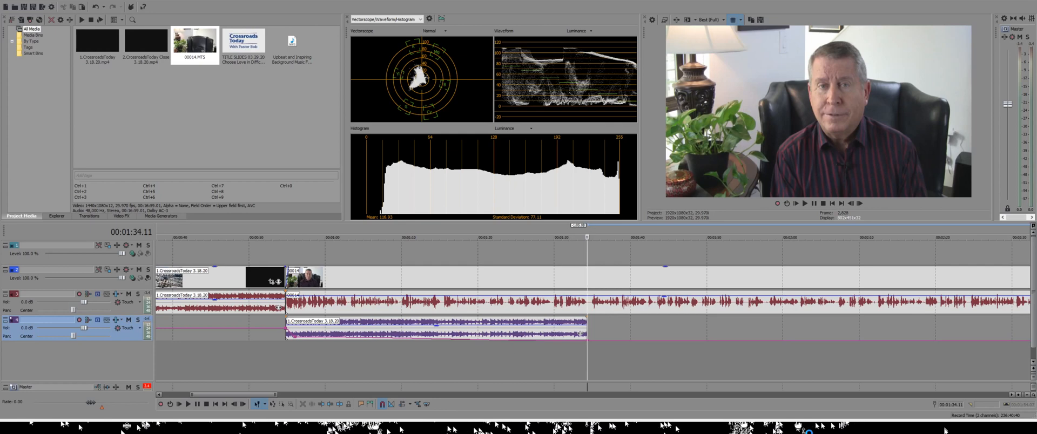
Play the music fade under the opening speech from 00:00:53.20 until just past the end of the music
{"action": "left_click", "coordinate": [278, 335]}
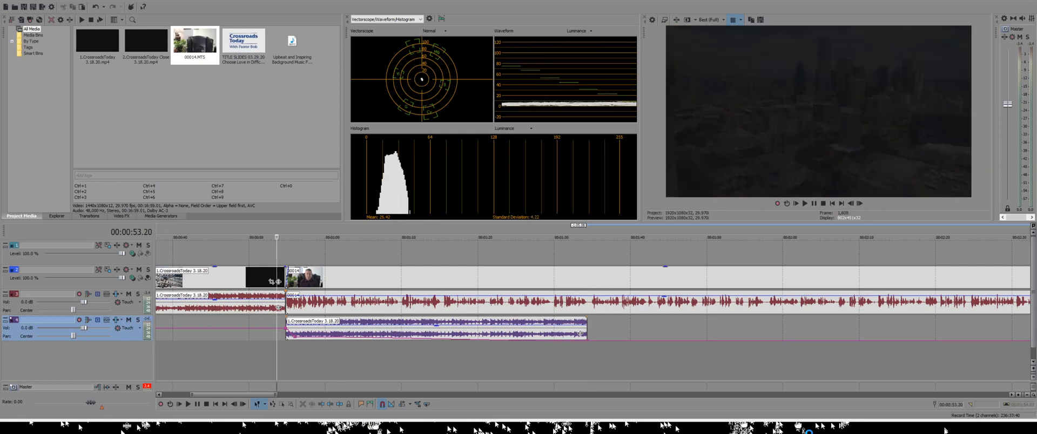
{"action": "key", "text": "space"}
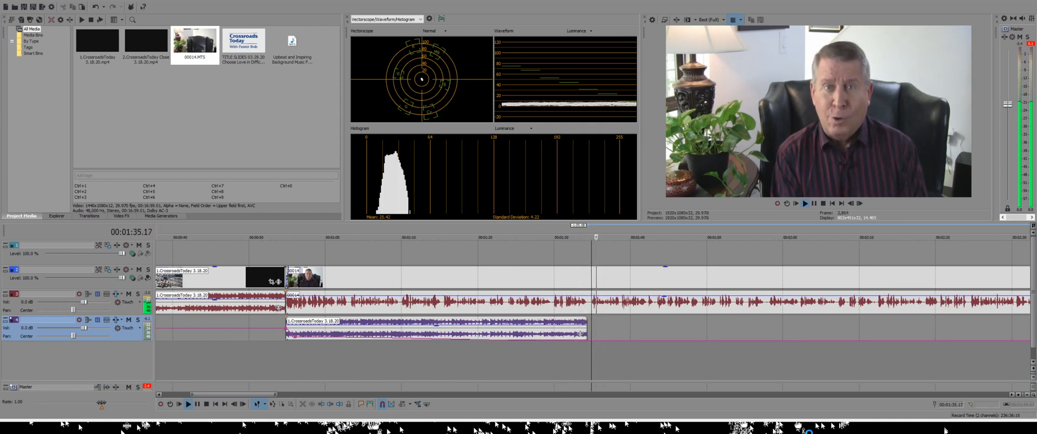
{"action": "key", "text": "space"}
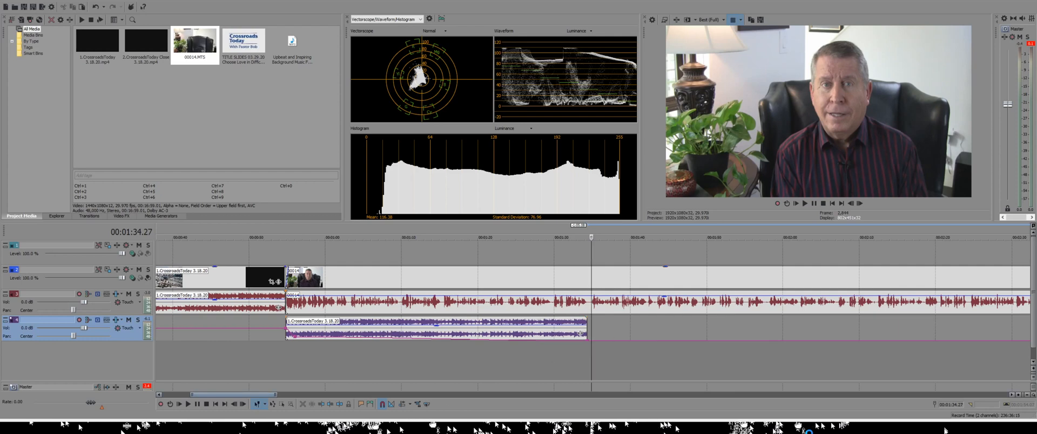
Place the 2.CrossroadsToday Close 3.18.20 clip on the timeline after the end of the 00014 footage
{"action": "left_click_drag", "start_coordinate": [276, 395], "coordinate": [993, 395]}
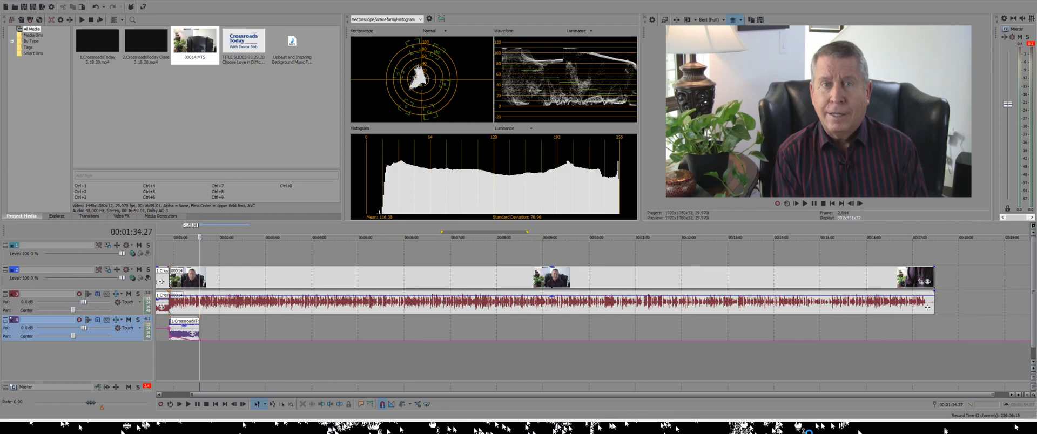
{"action": "left_click_drag", "start_coordinate": [192, 395], "coordinate": [726, 394]}
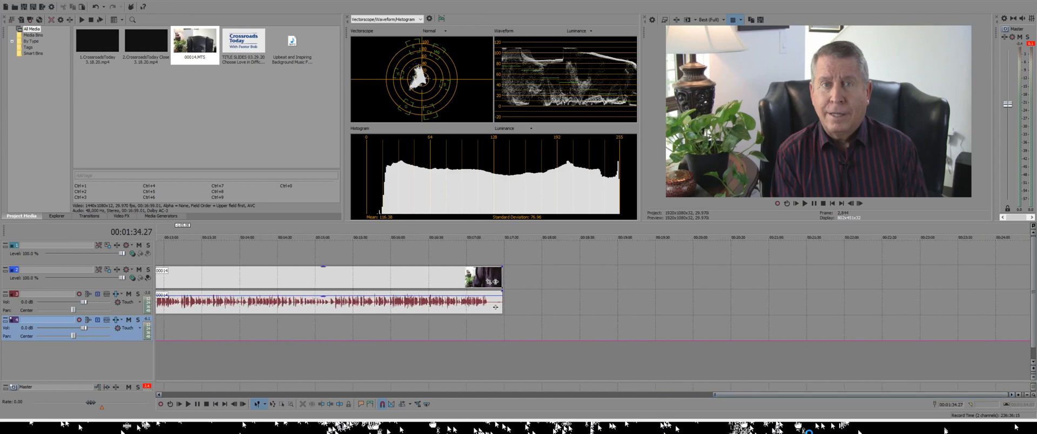
{"action": "left_click", "coordinate": [146, 44]}
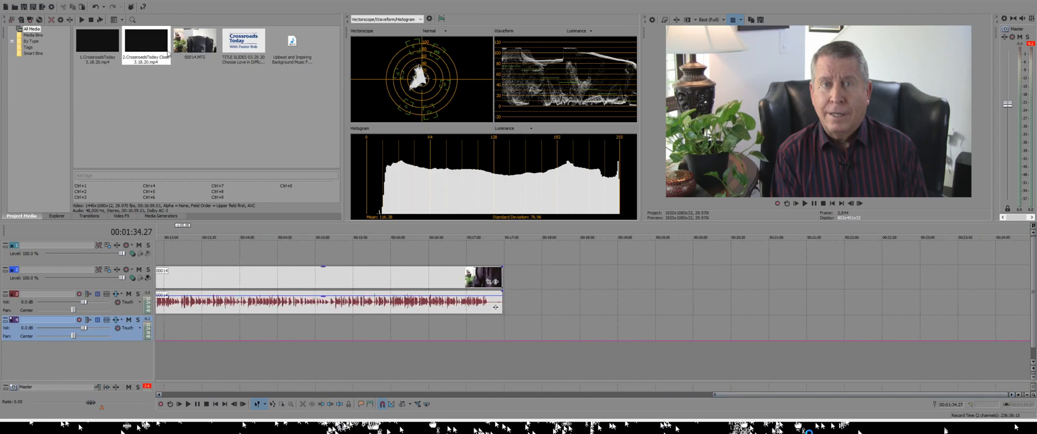
{"action": "left_click_drag", "start_coordinate": [146, 43], "coordinate": [567, 278]}
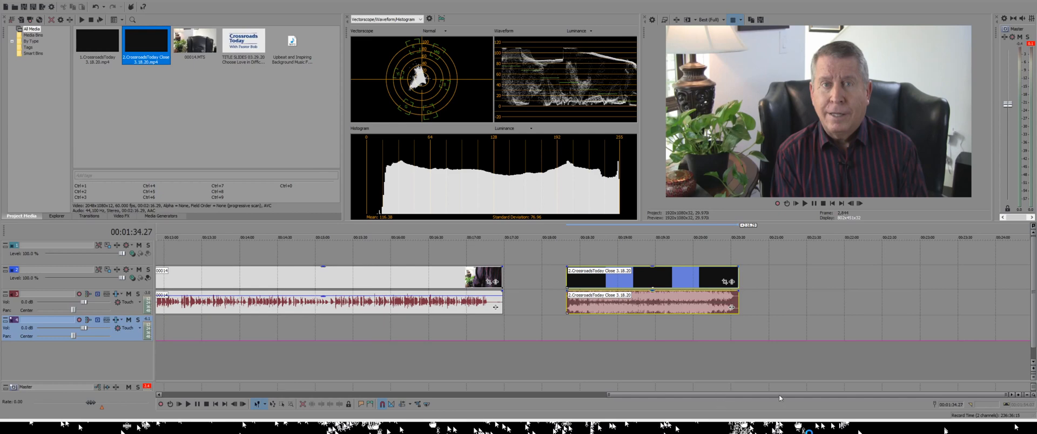
Split only the closing clip's video at 00:20:02.02 and remove its earlier part, keeping the full closing audio
{"action": "left_click", "coordinate": [723, 406]}
{"action": "left_click", "coordinate": [723, 406]}
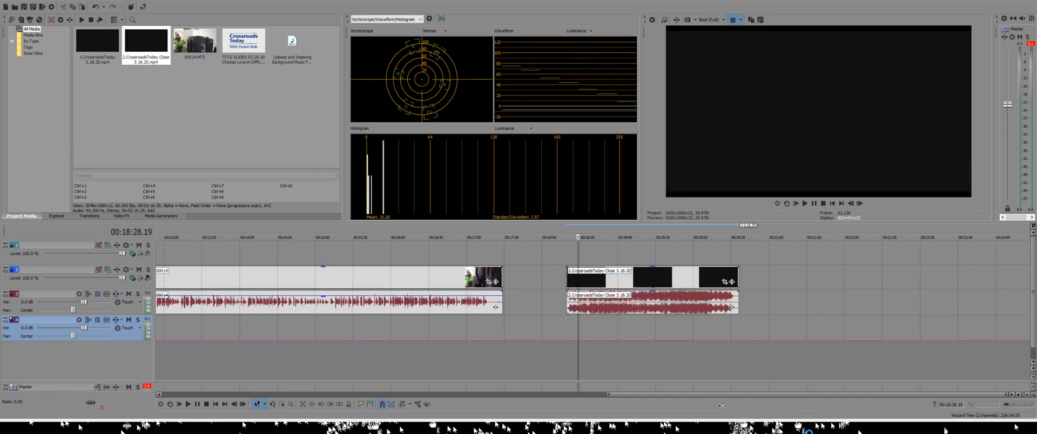
{"action": "left_click_drag", "start_coordinate": [723, 406], "coordinate": [799, 407]}
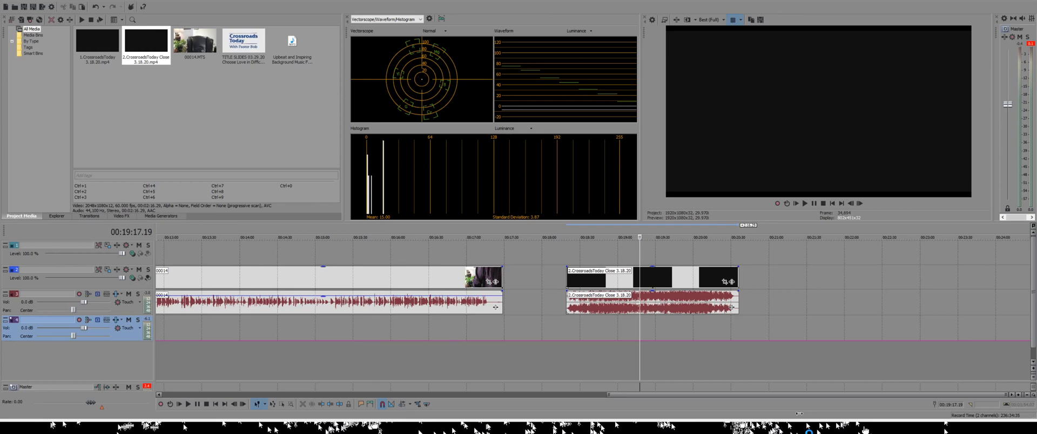
{"action": "left_click_drag", "start_coordinate": [639, 331], "coordinate": [647, 329]}
{"action": "left_click_drag", "start_coordinate": [834, 408], "coordinate": [872, 416]}
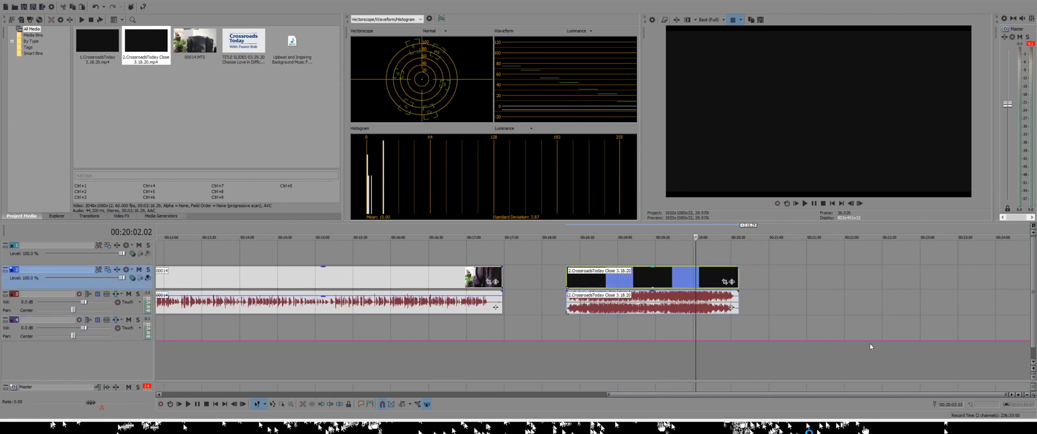
{"action": "key", "text": "s"}
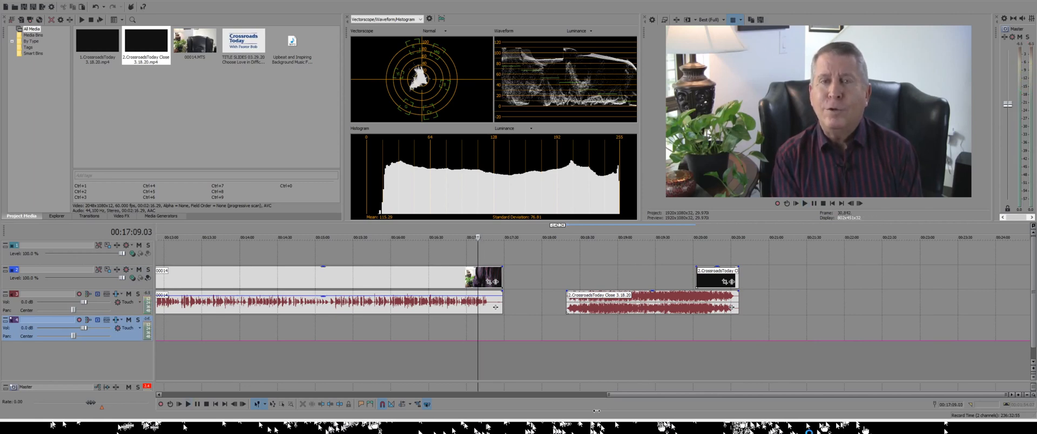
Play the end of the speech from 00:17:09.03, split the 00014 footage at 00:17:16.29 and cut the leftover tail
{"action": "key", "text": "space"}
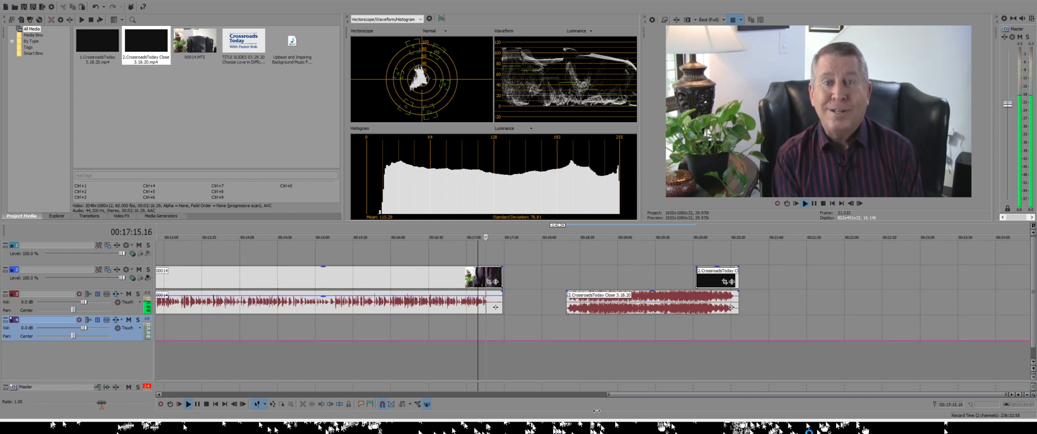
{"action": "key", "text": "space"}
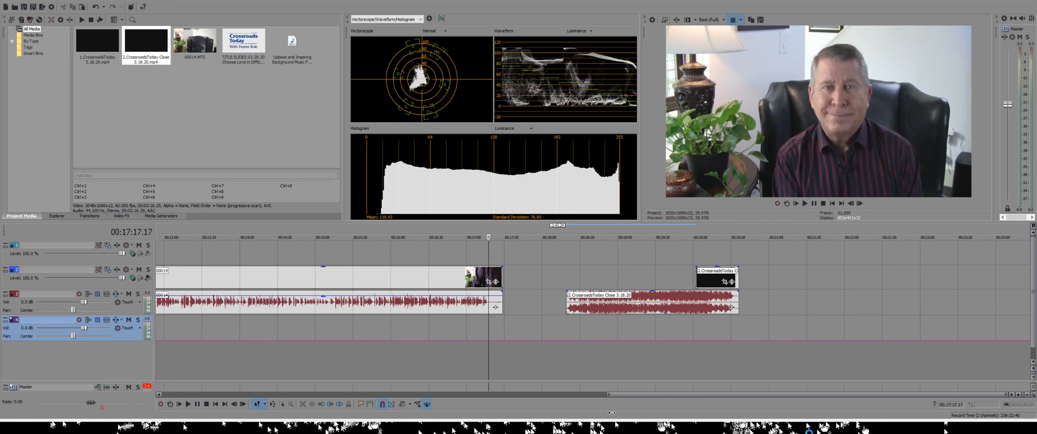
{"action": "key", "text": "s"}
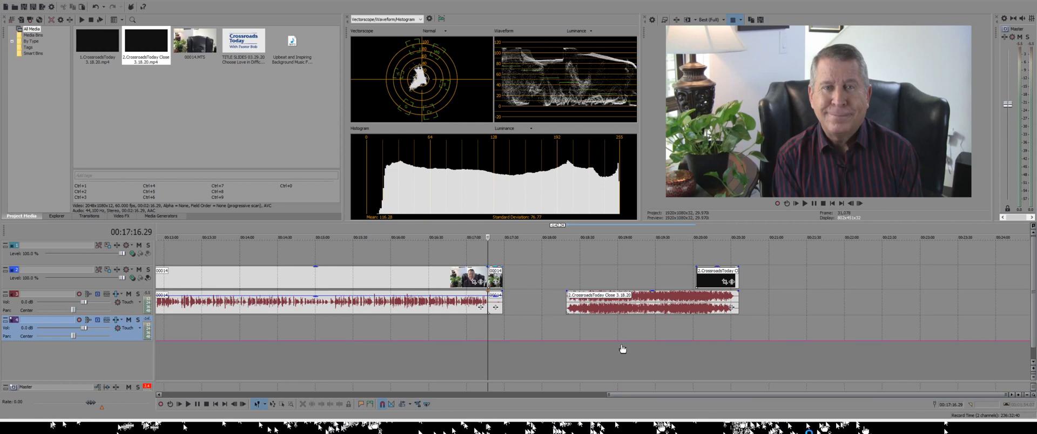
{"action": "left_click", "coordinate": [495, 277]}
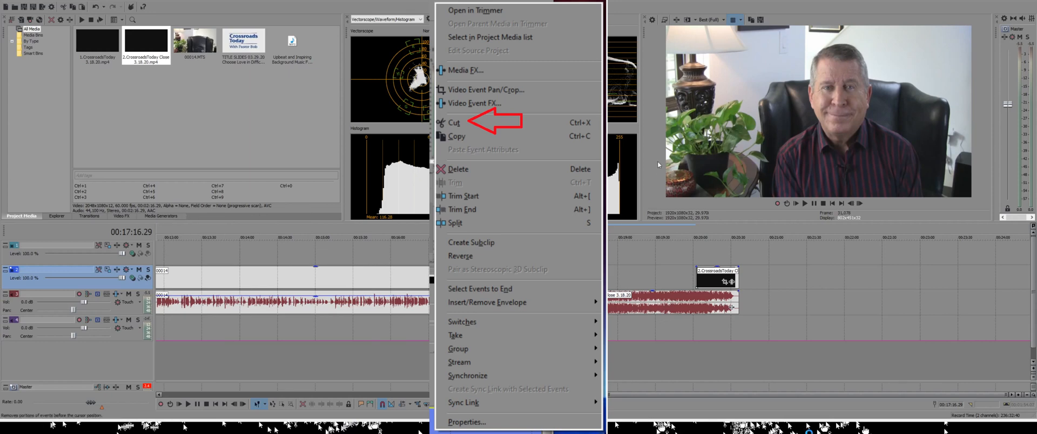
{"action": "key", "text": "ctrl+x"}
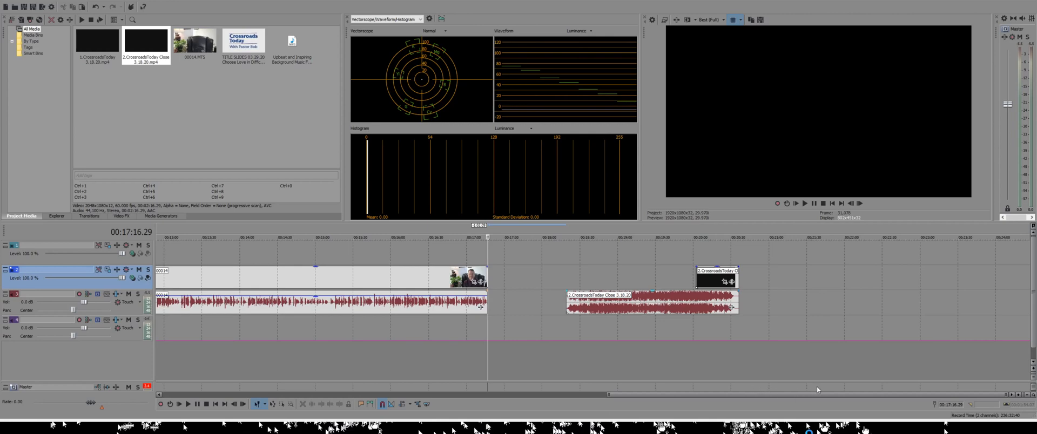
Move the closing video against the speaker footage at 00:17:16.29 and the closing audio onto the music track, aligning both ends
{"action": "mouse_move", "coordinate": [612, 301]}
{"action": "left_mouse_down"}
{"action": "mouse_move", "coordinate": [611, 323]}
{"action": "mouse_move", "coordinate": [398, 323]}
{"action": "left_mouse_up"}
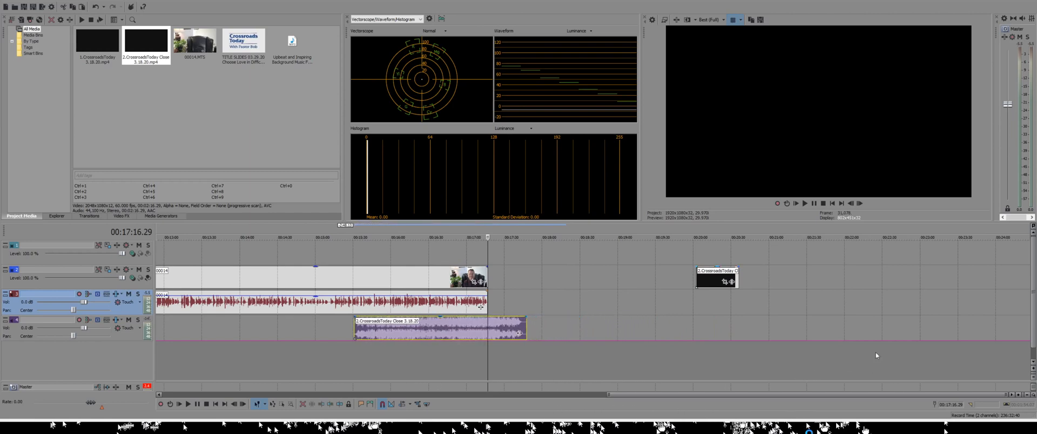
{"action": "left_click_drag", "start_coordinate": [718, 283], "coordinate": [519, 278]}
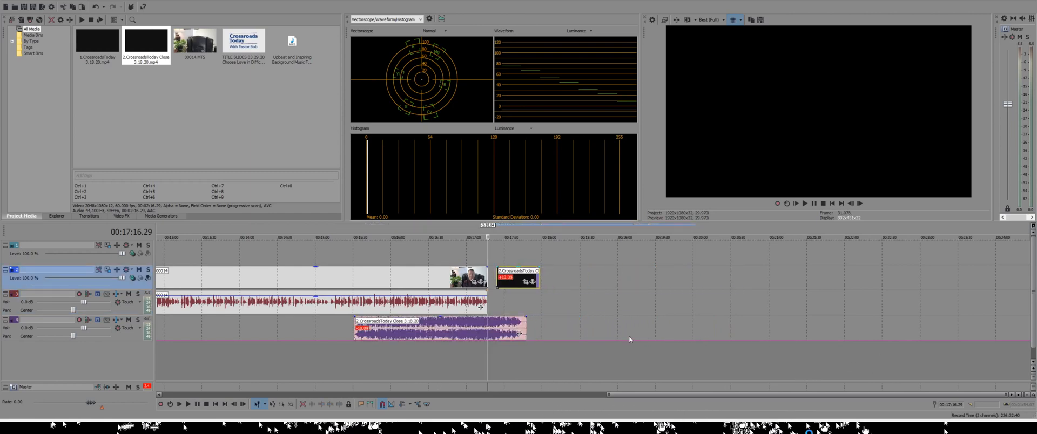
{"action": "left_click_drag", "start_coordinate": [629, 336], "coordinate": [621, 340]}
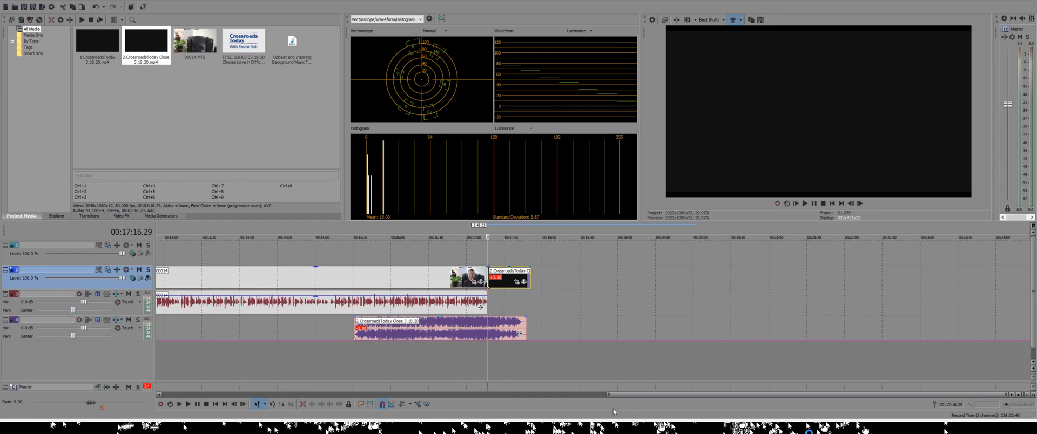
{"action": "left_click", "coordinate": [506, 332]}
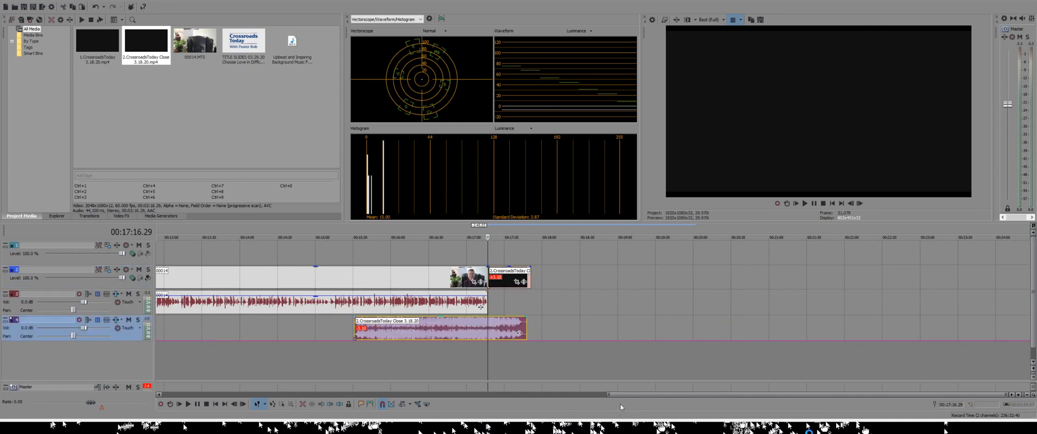
{"action": "left_click_drag", "start_coordinate": [509, 332], "coordinate": [513, 332]}
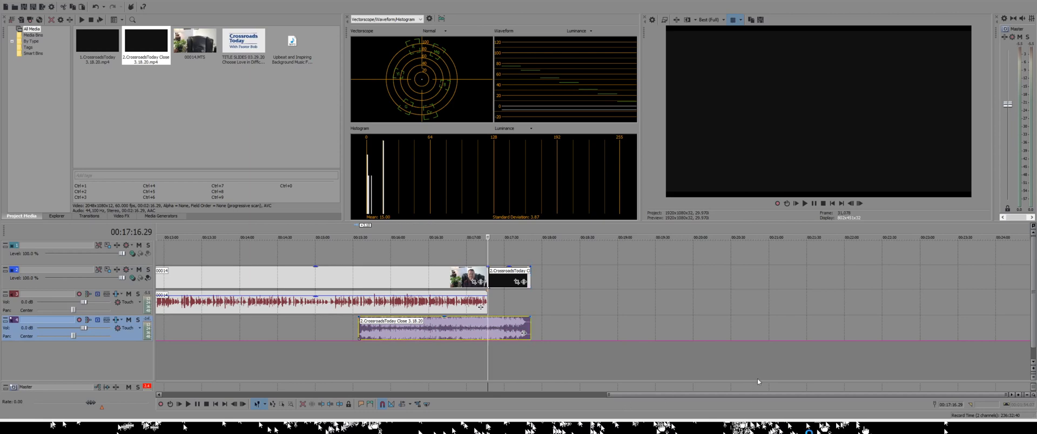
Add a short fade-out to the end of the 00014 video and play the transition into the closing video
{"action": "left_click", "coordinate": [606, 303]}
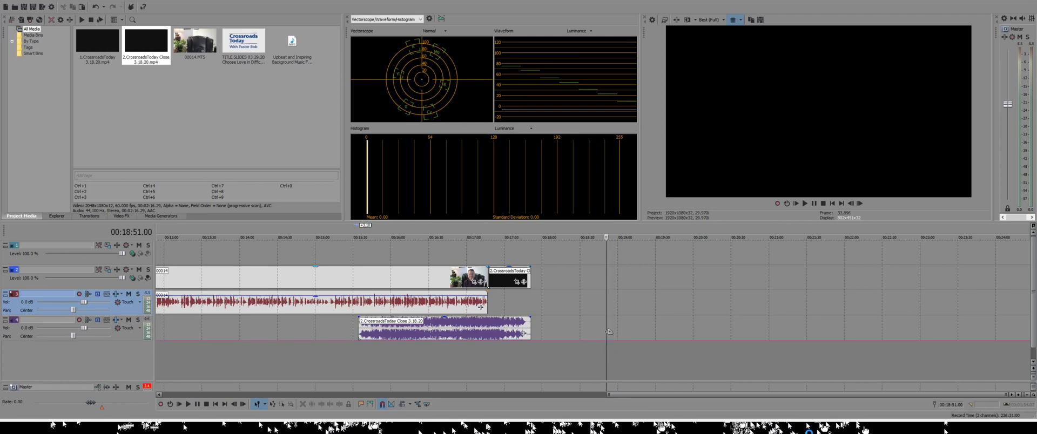
{"action": "left_click_drag", "start_coordinate": [487, 266], "coordinate": [484, 269]}
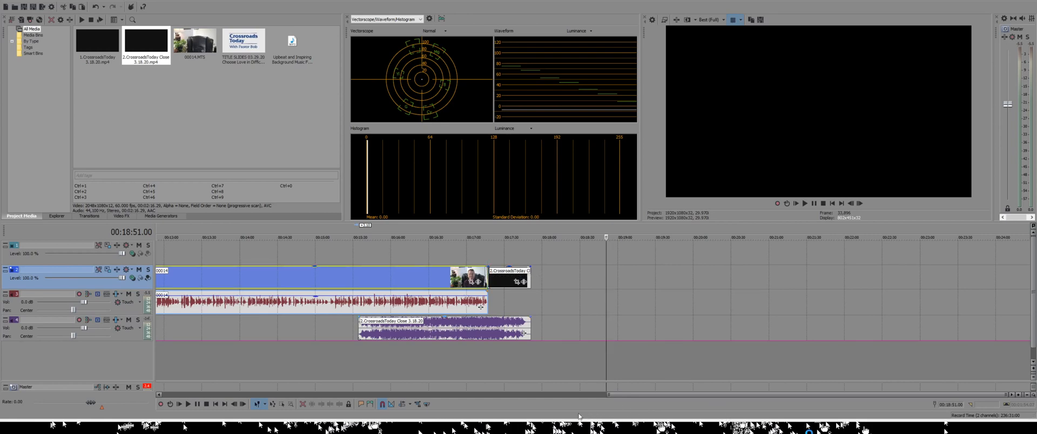
{"action": "left_click", "coordinate": [463, 278]}
{"action": "key", "text": "space"}
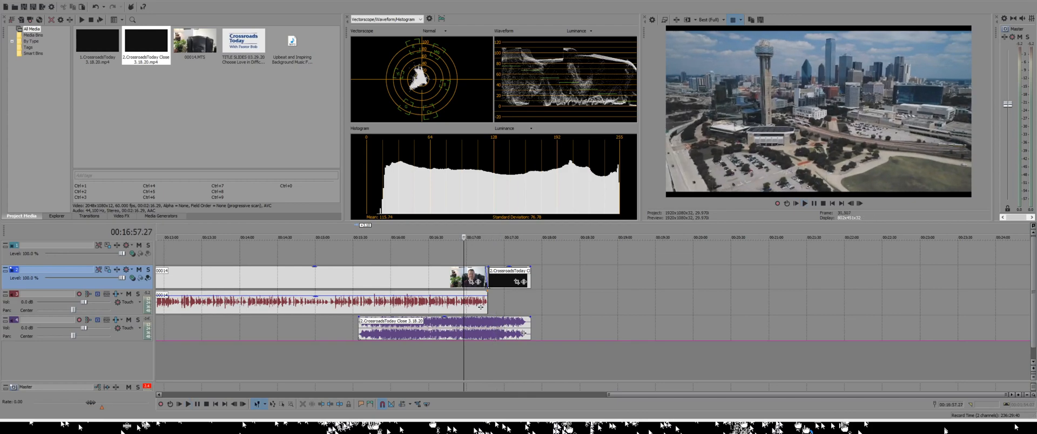
{"action": "key", "text": "space"}
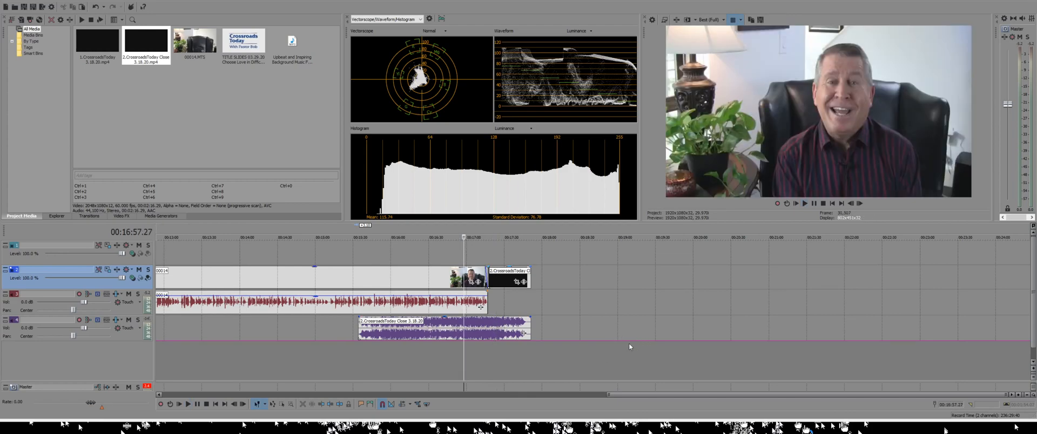
{"action": "left_click", "coordinate": [503, 275]}
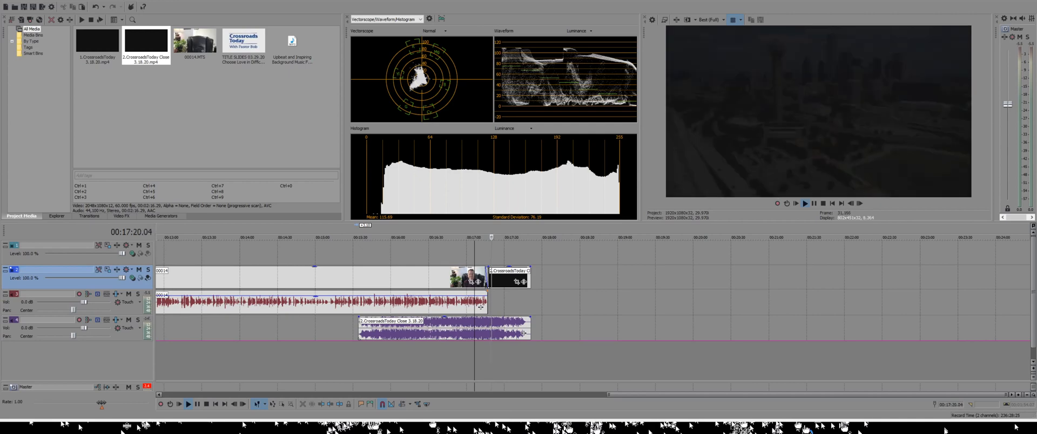
{"action": "key", "text": "space"}
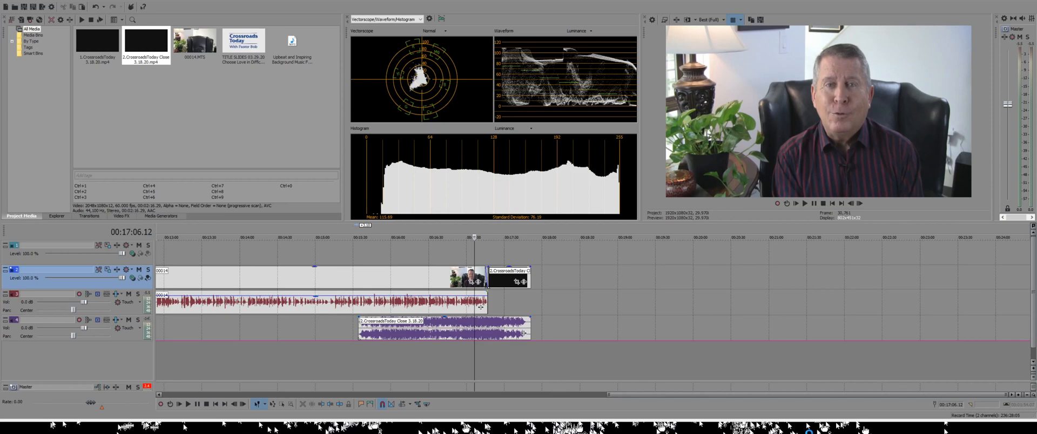
Raise the music track's volume envelope near the start of the closing video so the closing music fades in under the speech
{"action": "right_click", "coordinate": [591, 322]}
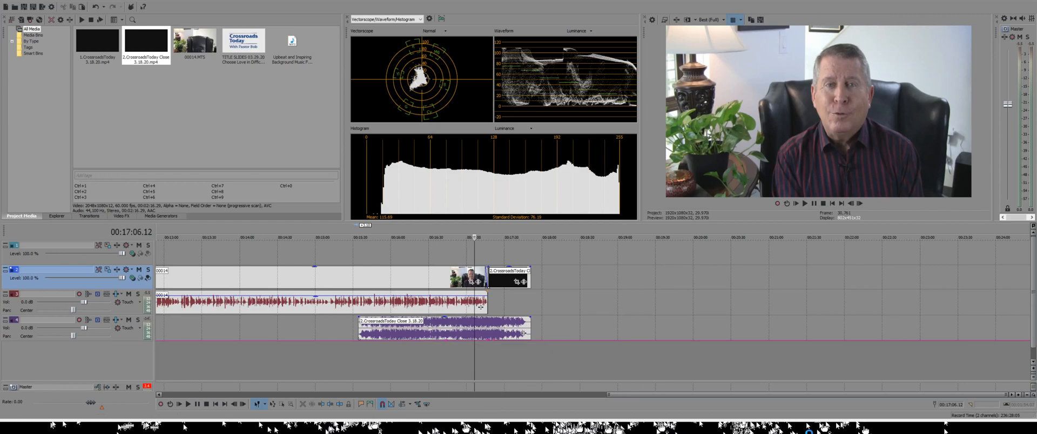
{"action": "left_click_drag", "start_coordinate": [493, 340], "coordinate": [493, 330]}
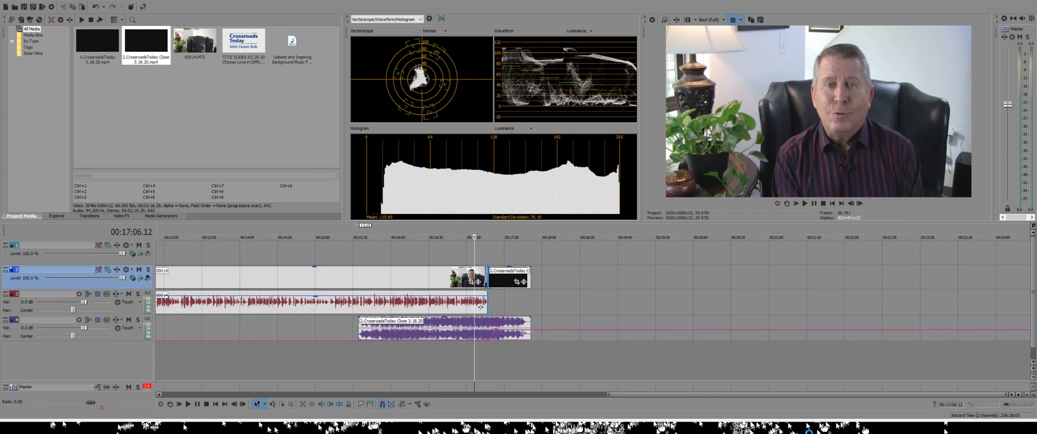
Play the end of the speech and the closing video from 00:16:32.16 to check the closing music's fade-in
{"action": "left_click", "coordinate": [488, 347]}
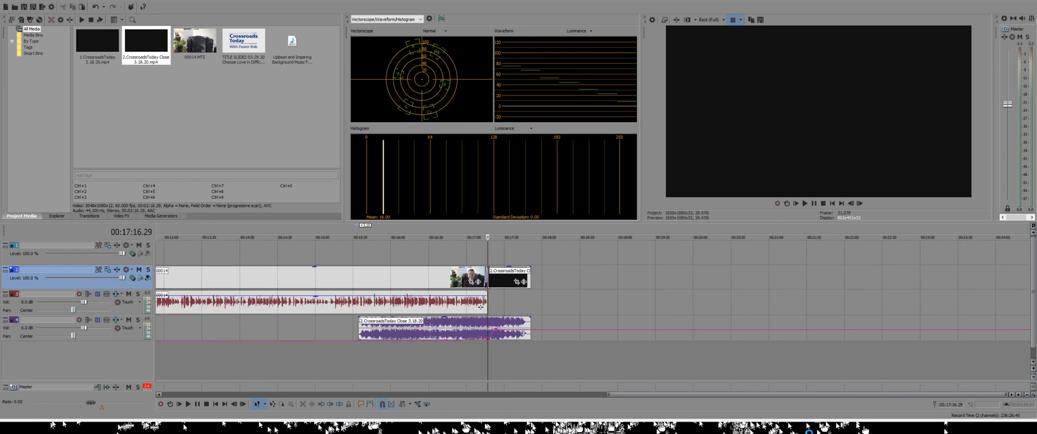
{"action": "left_click", "coordinate": [431, 356]}
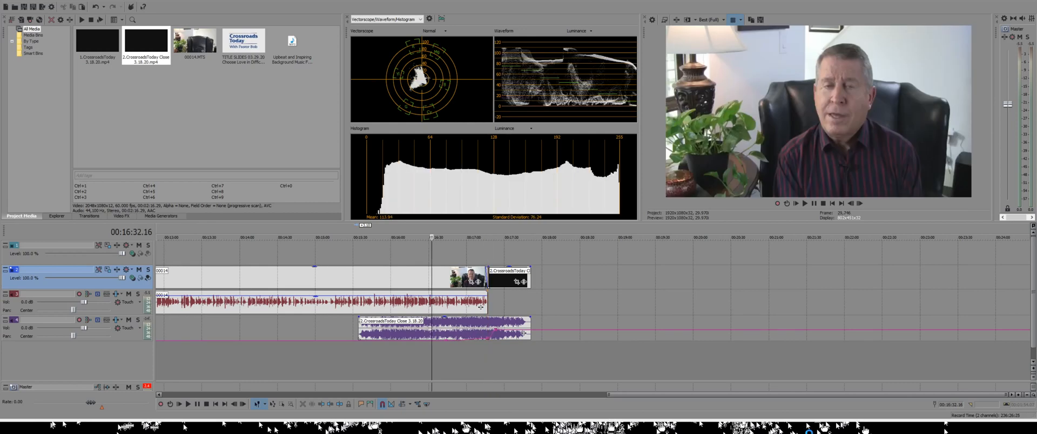
{"action": "key", "text": "space"}
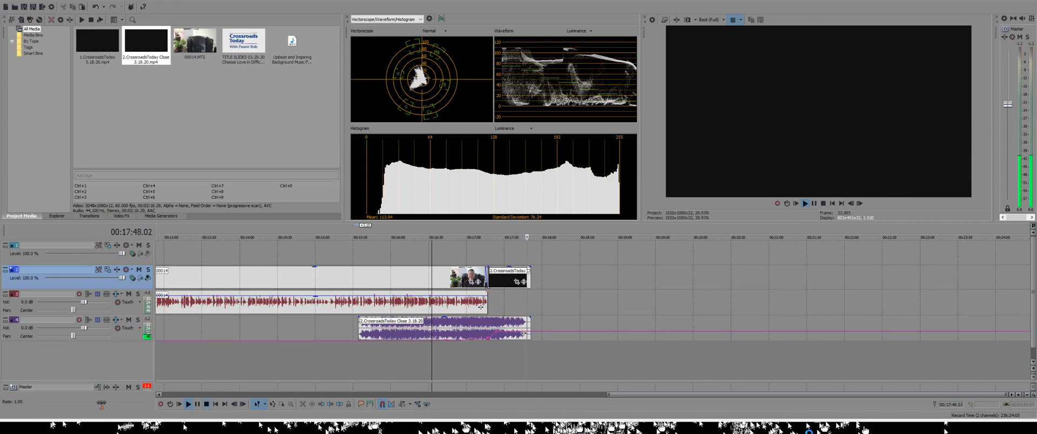
{"action": "key", "text": "space"}
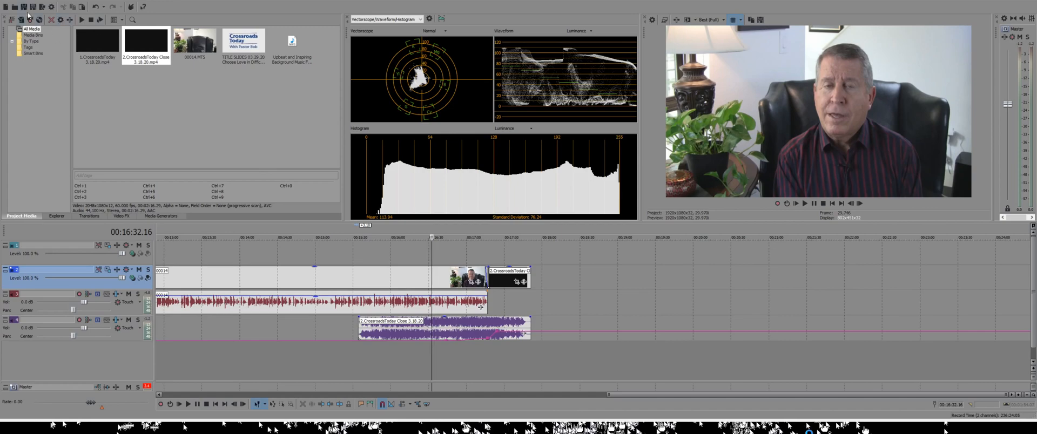
Place the TITLE SLIDES 03.29.20 Choose Love in Difficult Times clip on the top video track, in the empty space after the closing video
{"action": "key", "text": "shift"}
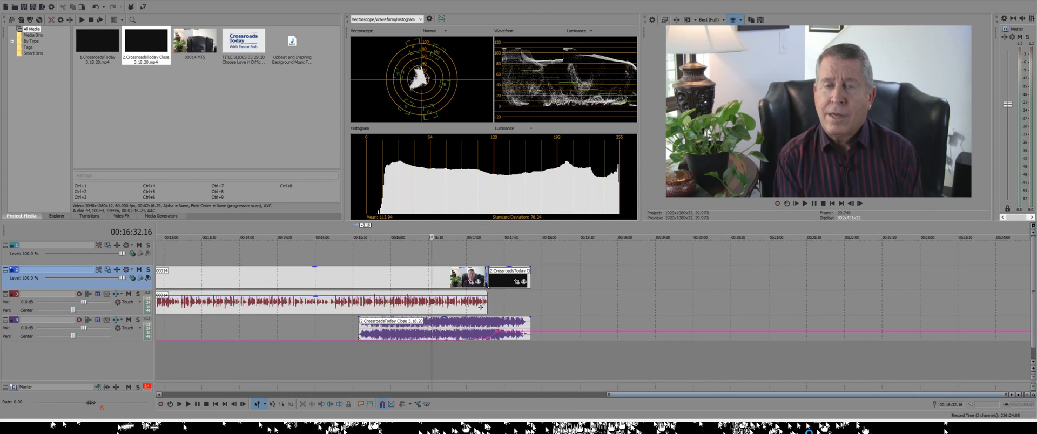
{"action": "left_click_drag", "start_coordinate": [724, 395], "coordinate": [728, 395]}
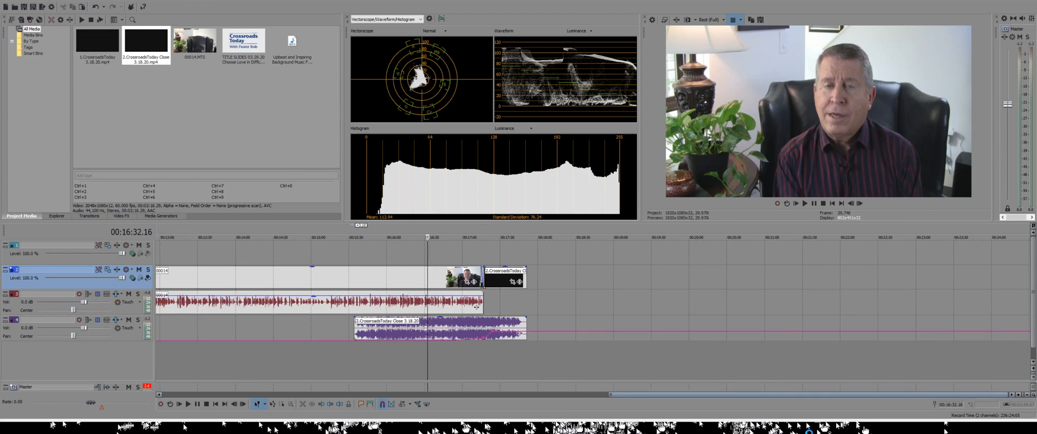
{"action": "mouse_move", "coordinate": [728, 395]}
{"action": "left_mouse_down"}
{"action": "mouse_move", "coordinate": [863, 395]}
{"action": "mouse_move", "coordinate": [730, 395]}
{"action": "left_mouse_up"}
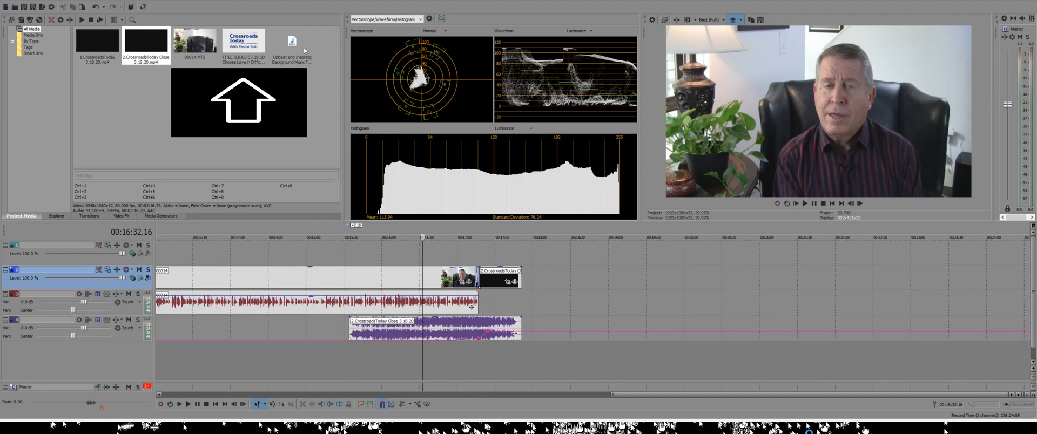
{"action": "key", "text": "Right"}
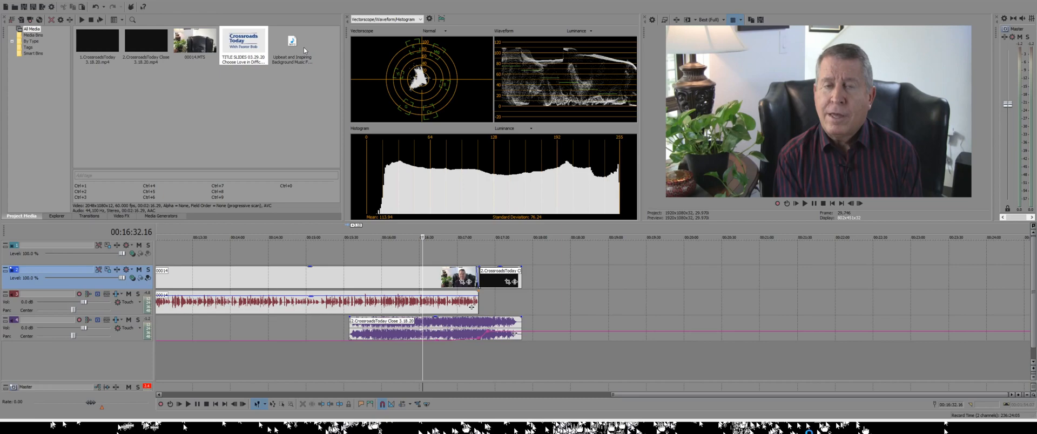
{"action": "left_click_drag", "start_coordinate": [251, 48], "coordinate": [703, 323]}
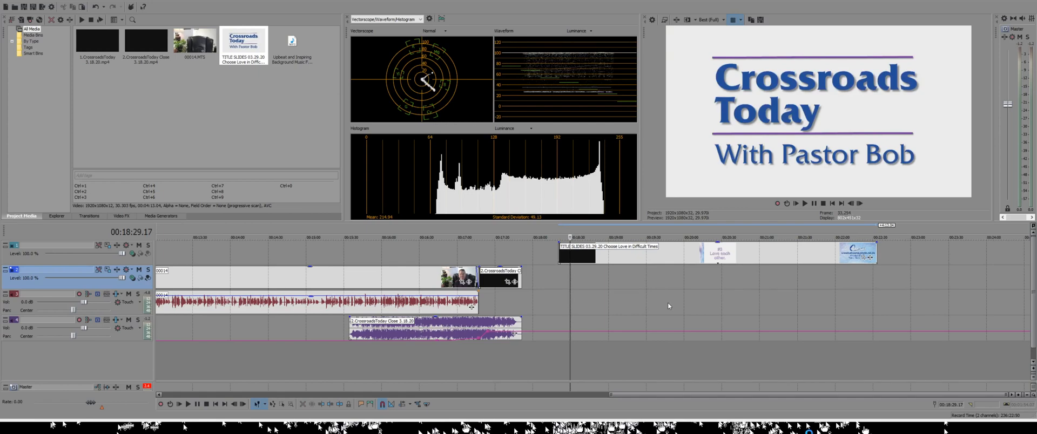
Find the end of the Crossroads Today title, just before the John 13:34-35 slide, and split the title slides clip at 00:18:35.27
{"action": "key", "text": "Left"}
{"action": "key", "text": "Left"}
{"action": "key", "text": "Left"}
{"action": "key", "text": "Left"}
{"action": "key", "text": "Left"}
{"action": "key", "text": "Left"}
{"action": "key", "text": "Left"}
{"action": "key", "text": "Left"}
{"action": "key", "text": "Left"}
{"action": "key", "text": "Left"}
{"action": "key", "text": "Left"}
{"action": "key", "text": "Left"}
{"action": "key", "text": "Left"}
{"action": "key", "text": "Left"}
{"action": "key", "text": "Left"}
{"action": "key", "text": "Left"}
{"action": "key", "text": "Left"}
{"action": "key", "text": "Left"}
{"action": "key", "text": "Left"}
{"action": "key", "text": "Left"}
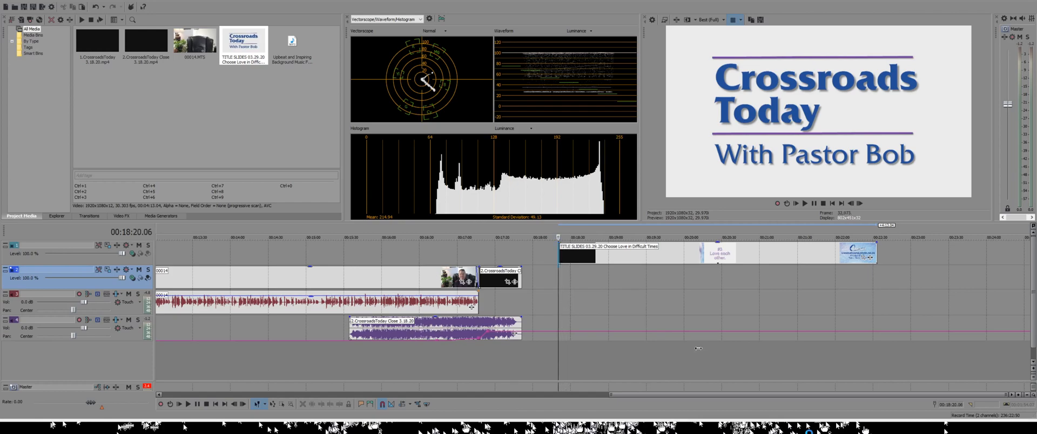
{"action": "key", "text": "Right"}
{"action": "key", "text": "Right"}
{"action": "key", "text": "Right"}
{"action": "key", "text": "Right"}
{"action": "key", "text": "Right"}
{"action": "key", "text": "space"}
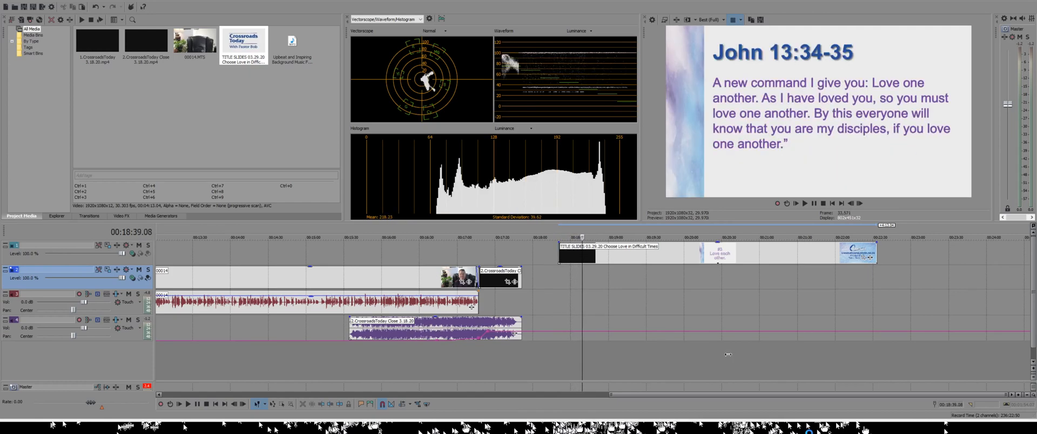
{"action": "left_click_drag", "start_coordinate": [726, 355], "coordinate": [721, 356]}
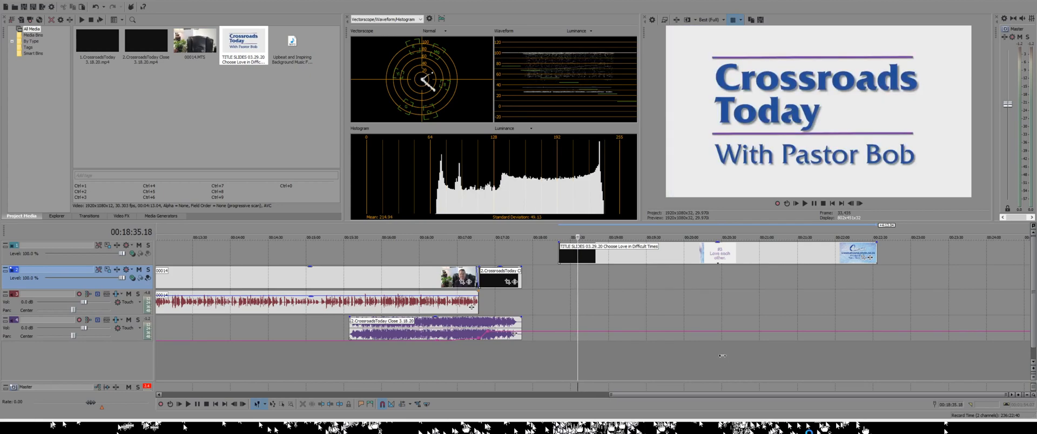
{"action": "left_click_drag", "start_coordinate": [722, 356], "coordinate": [722, 355]}
{"action": "key", "text": "s"}
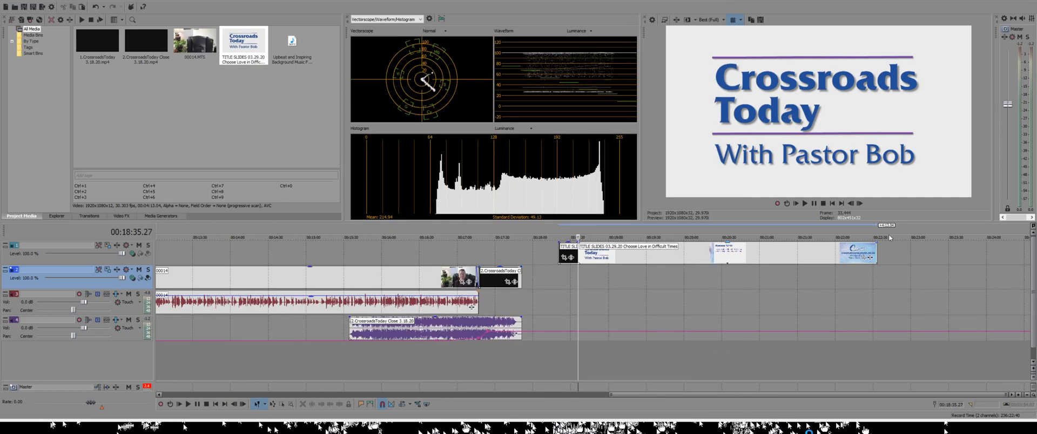
Split the title slides clip at 00:18:52.17, as the 4 Ways We Can Choose Love slide appears, and again at 00:19:08.08
{"action": "left_click_drag", "start_coordinate": [722, 354], "coordinate": [749, 357]}
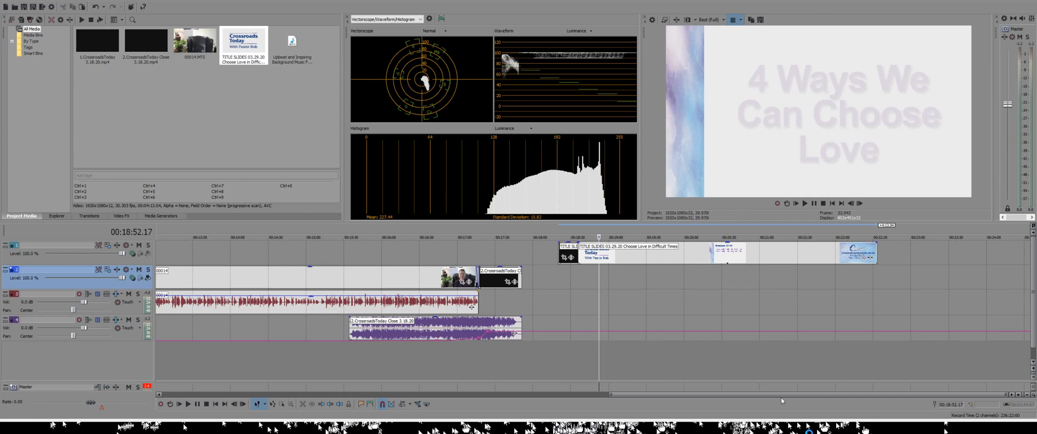
{"action": "key", "text": "s"}
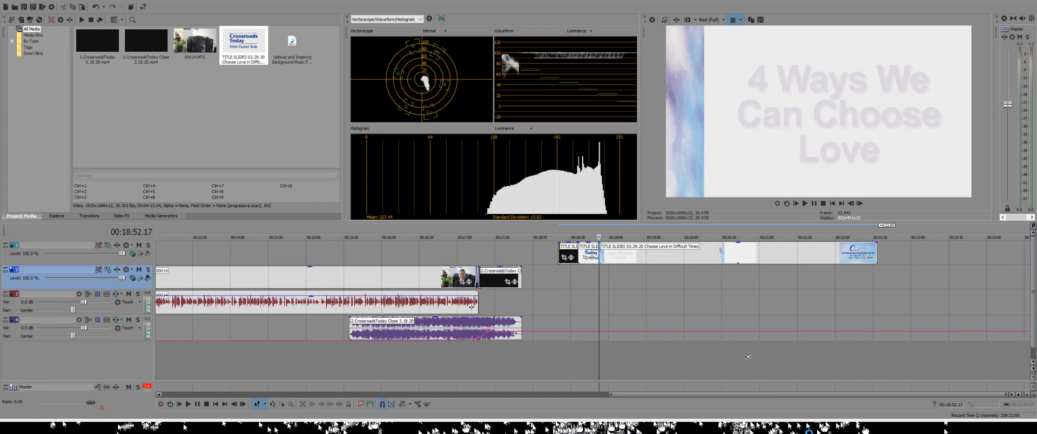
{"action": "left_click_drag", "start_coordinate": [748, 356], "coordinate": [773, 356]}
{"action": "key", "text": "s"}
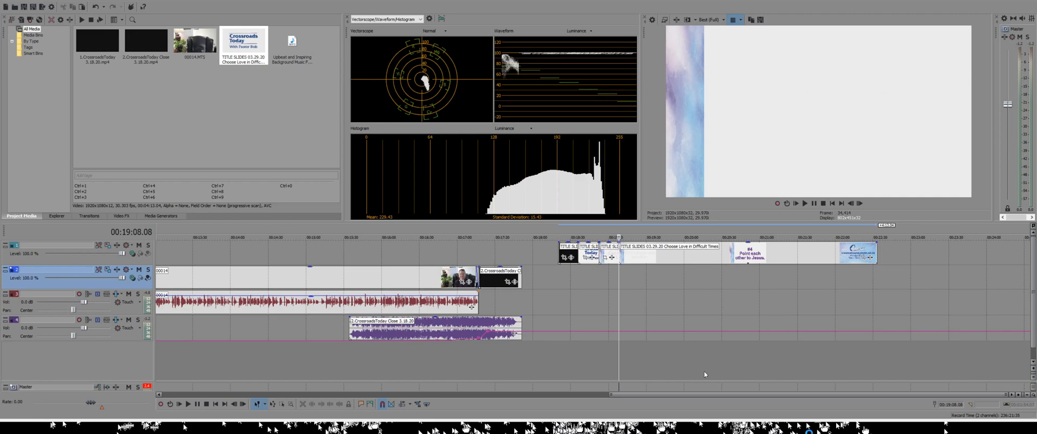
Delete the first piece of the title slides clip, which holds the Crossroads Today opening title
{"action": "left_click", "coordinate": [705, 343]}
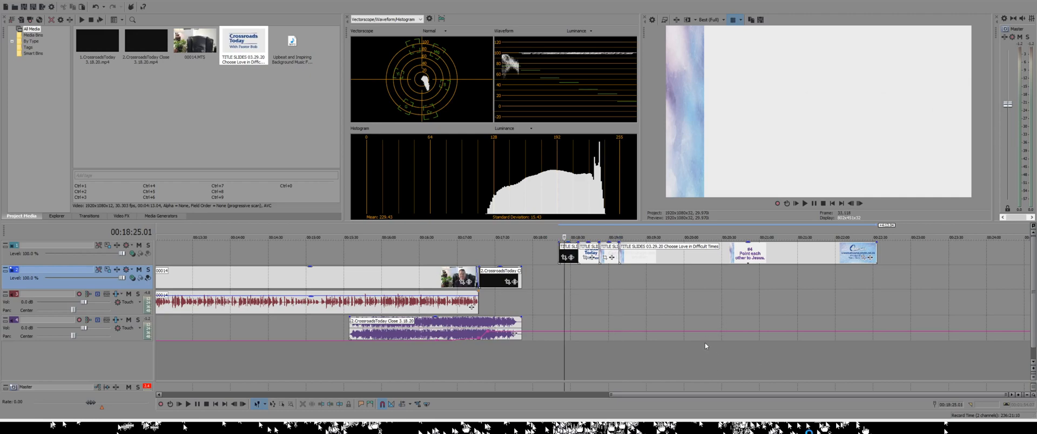
{"action": "left_click", "coordinate": [711, 309]}
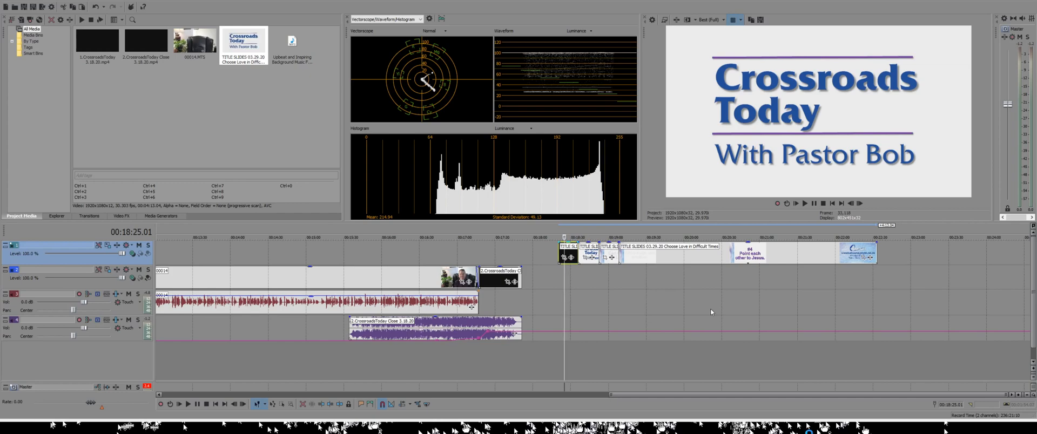
{"action": "key", "text": "Delete"}
Move all remaining title slide pieces back along the top video track so they lie above the 00014 speaker footage
{"action": "left_click", "coordinate": [740, 347]}
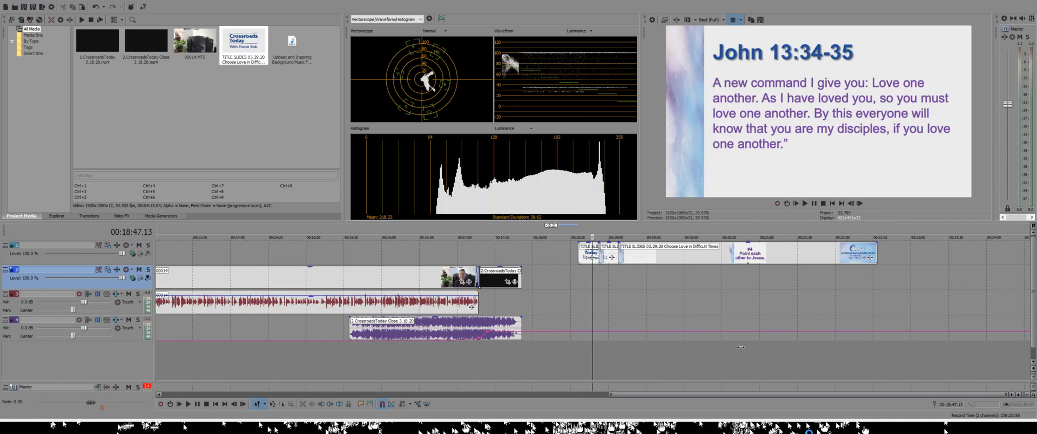
{"action": "key", "text": "Up"}
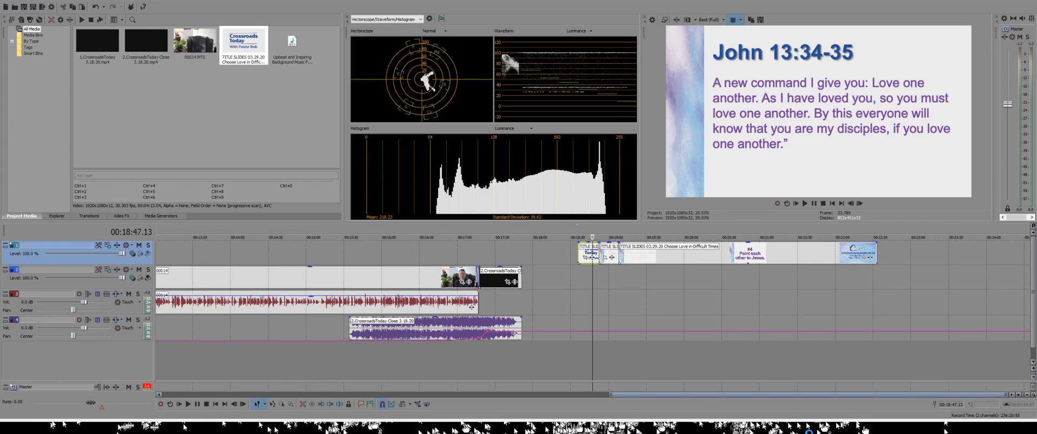
{"action": "left_click_drag", "start_coordinate": [611, 395], "coordinate": [196, 395]}
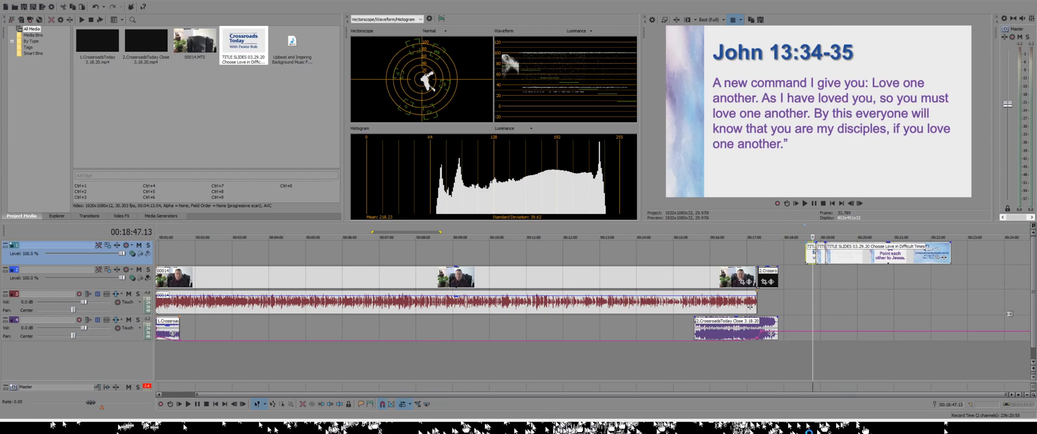
{"action": "left_click_drag", "start_coordinate": [907, 254], "coordinate": [362, 308]}
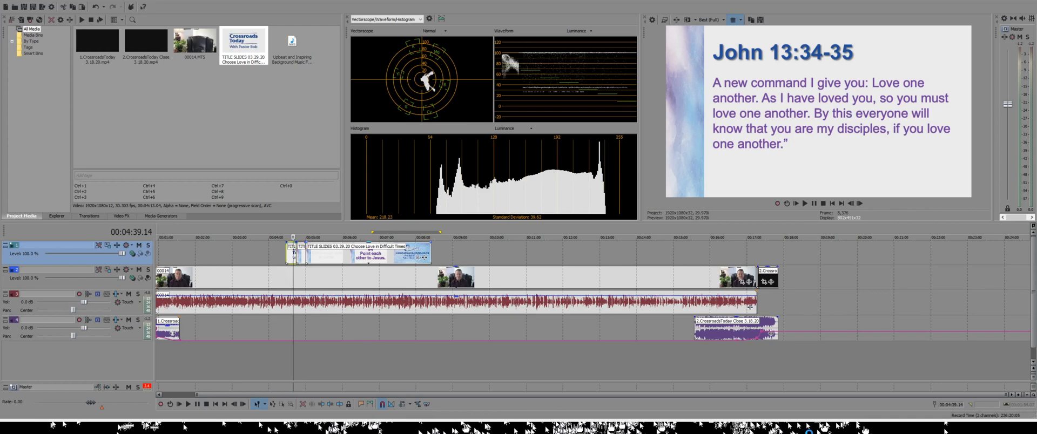
{"action": "scroll", "coordinate": [311, 308], "scroll_direction": "left", "scroll_amount": 2}
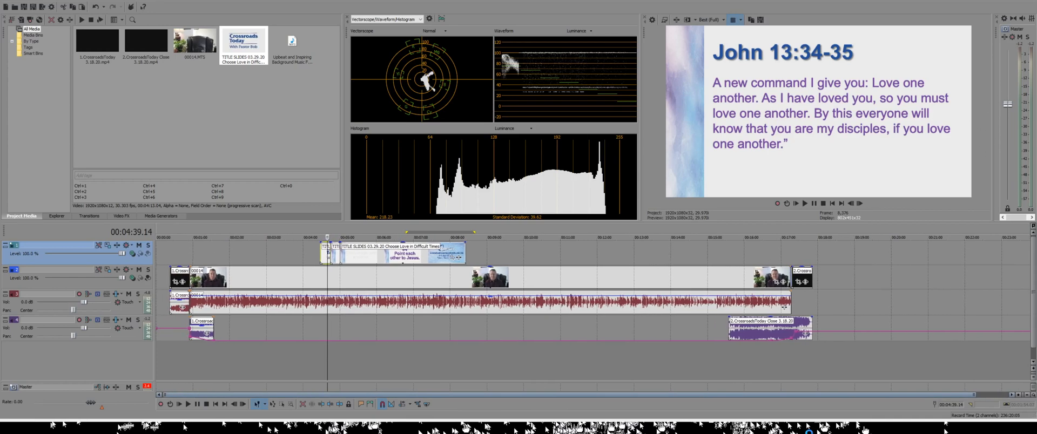
Shift the title slide pieces to about 00:06:58 and play the speech while looking for the scripture passage near 00:06:23.17
{"action": "left_click", "coordinate": [279, 323]}
{"action": "key", "text": "space"}
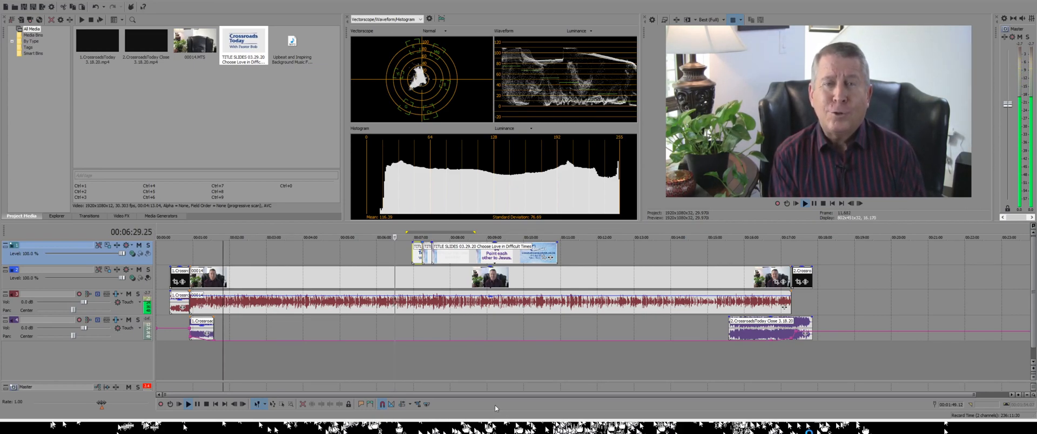
{"action": "left_click", "coordinate": [391, 327]}
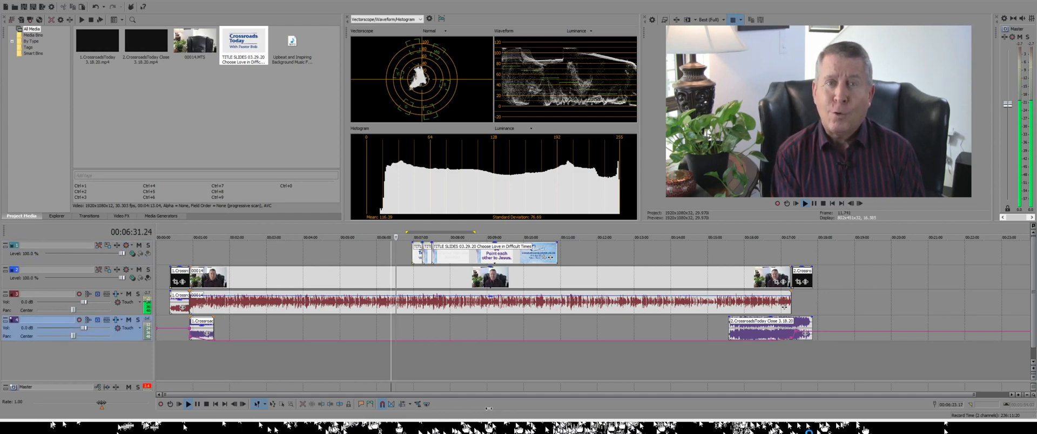
{"action": "key", "text": "space"}
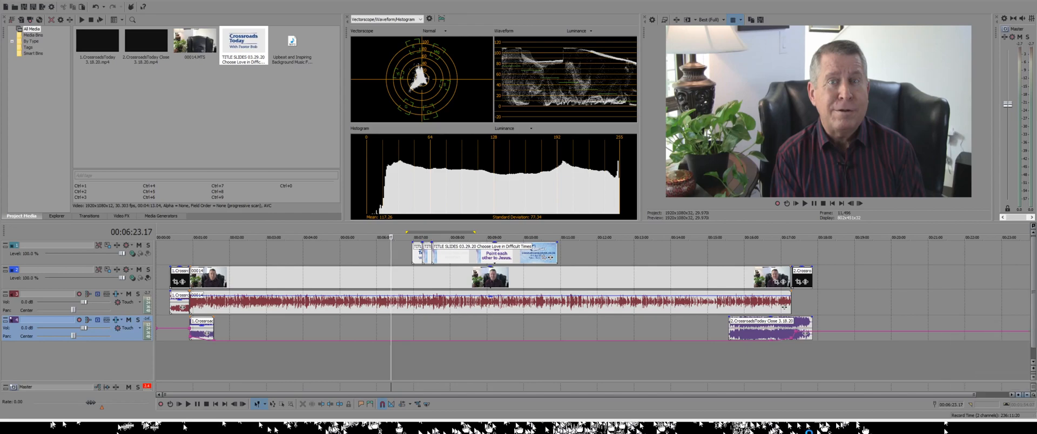
Play the speech from 00:06:23.17 to the scripture cue and move the John 13:34-35 slide piece to start at 00:06:28.05
{"action": "key", "text": "Up"}
{"action": "key", "text": "Up"}
{"action": "key", "text": "Up"}
{"action": "key", "text": "Up"}
{"action": "key", "text": "Up"}
{"action": "key", "text": "Up"}
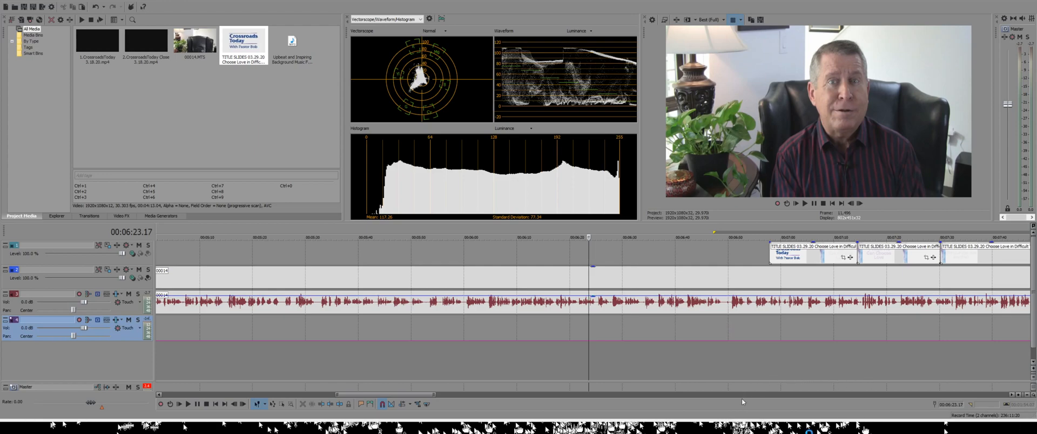
{"action": "key", "text": "space"}
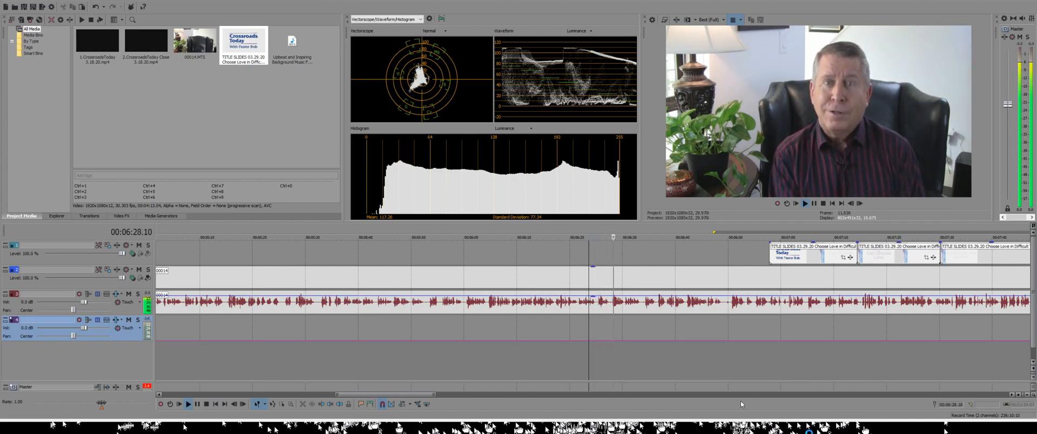
{"action": "key", "text": "space"}
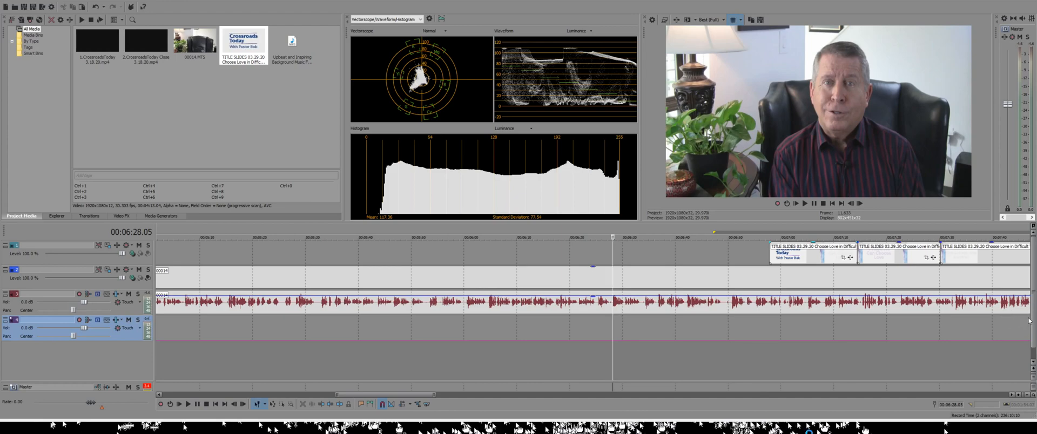
{"action": "left_click_drag", "start_coordinate": [800, 252], "coordinate": [691, 250]}
{"action": "left_click_drag", "start_coordinate": [887, 323], "coordinate": [832, 327]}
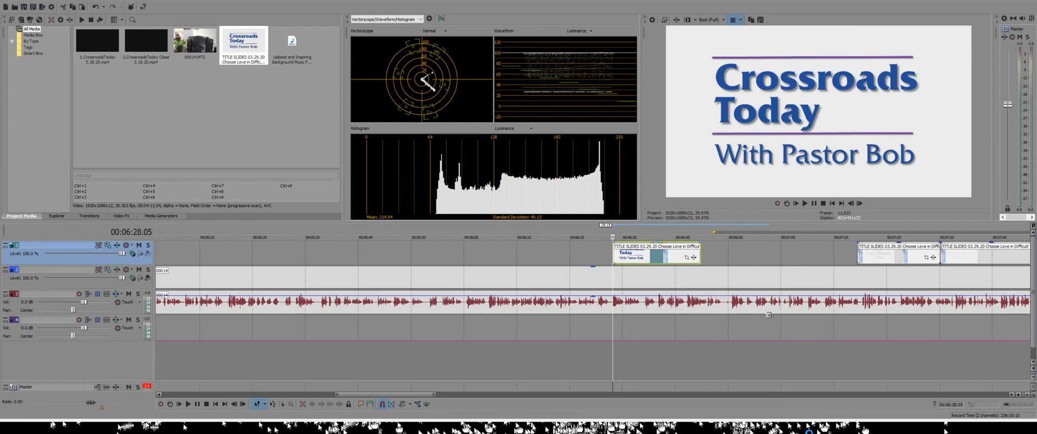
Trim the leftover title frames off the scripture slide's start, move it back to about 00:06:28 and play from 00:06:22.11
{"action": "left_click", "coordinate": [583, 252]}
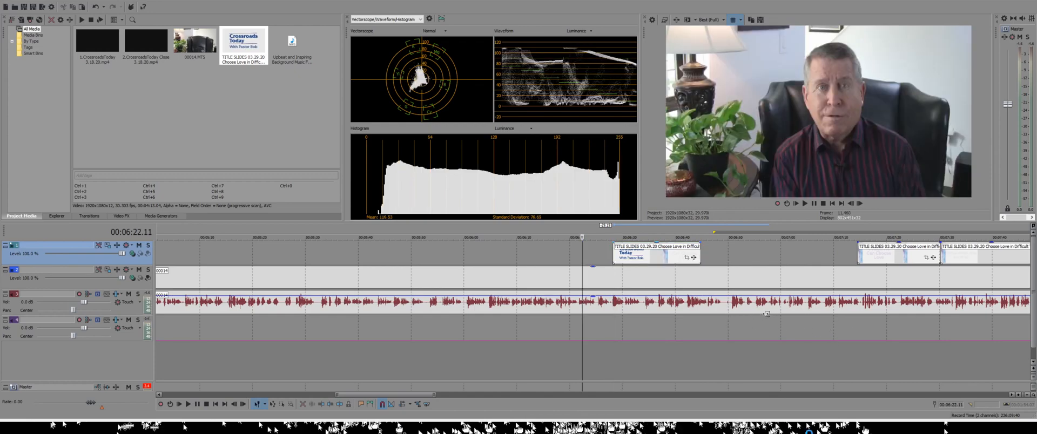
{"action": "left_click", "coordinate": [615, 251]}
{"action": "left_click_drag", "start_coordinate": [614, 251], "coordinate": [619, 251]}
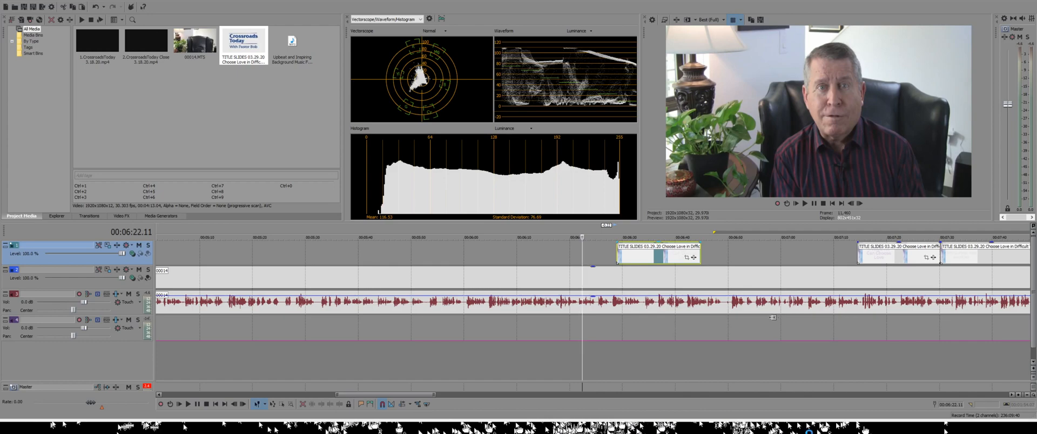
{"action": "left_click_drag", "start_coordinate": [633, 255], "coordinate": [629, 255]}
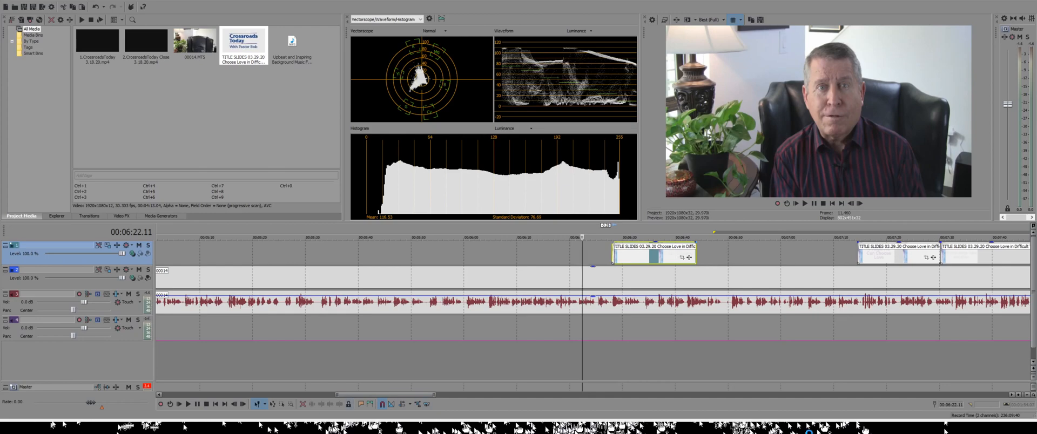
{"action": "key", "text": "space"}
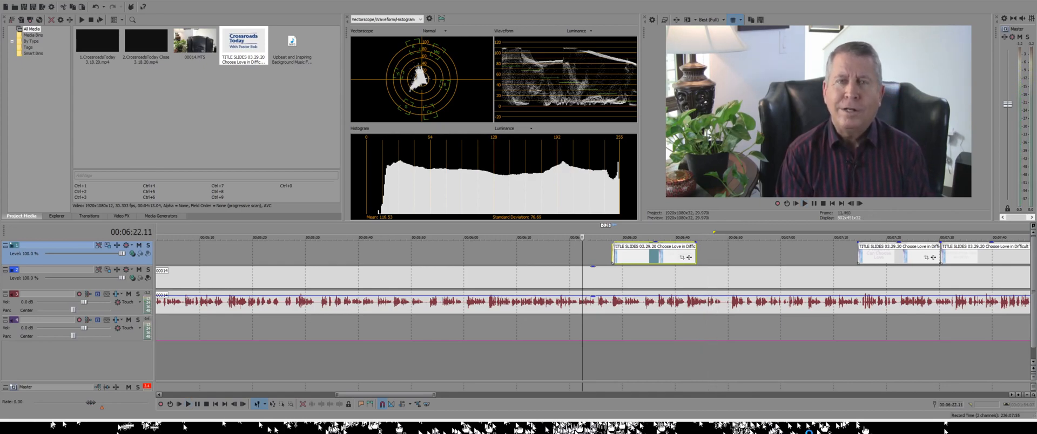
{"action": "key", "text": "space"}
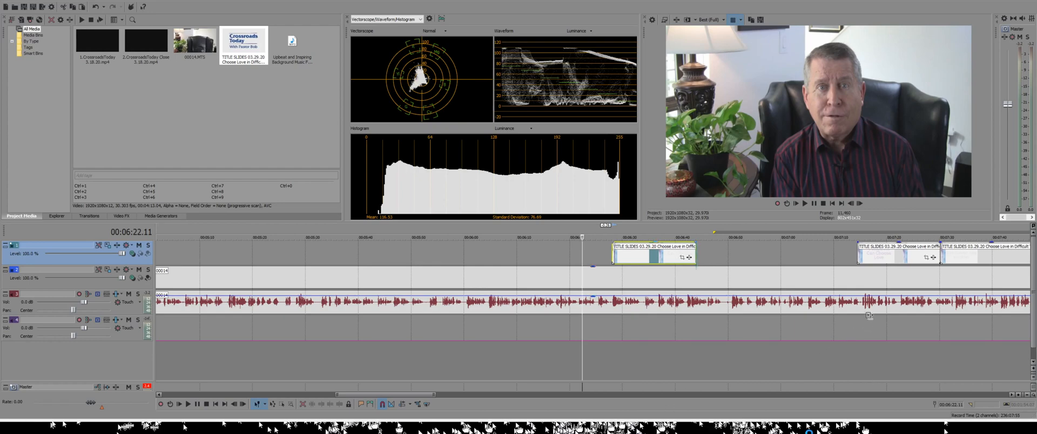
Extend the end of the John 13:34-35 slide to about 00:06:56 and play the speech from 00:06:27.09
{"action": "left_click_drag", "start_coordinate": [900, 315], "coordinate": [927, 314]}
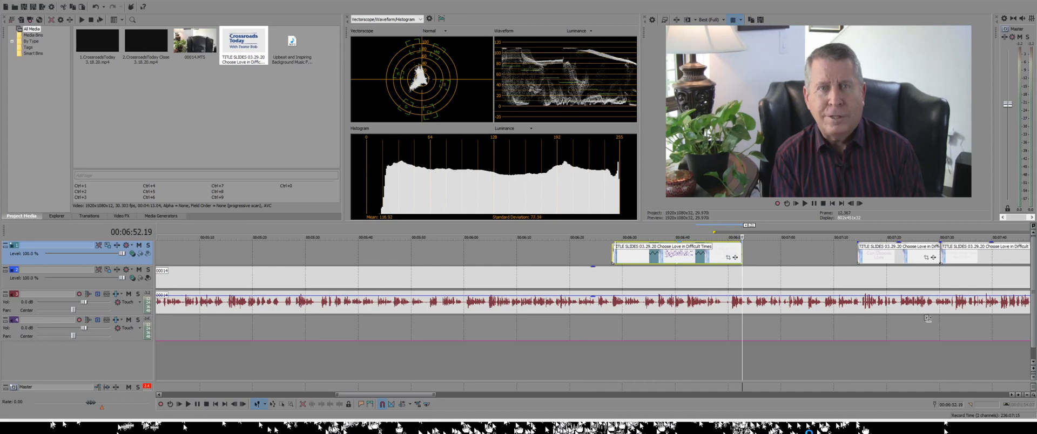
{"action": "left_click_drag", "start_coordinate": [742, 256], "coordinate": [763, 257]}
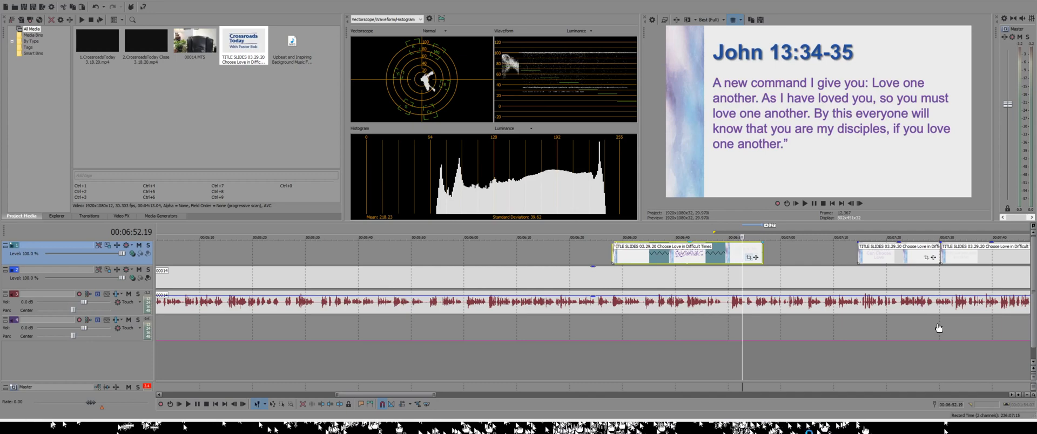
{"action": "left_click", "coordinate": [760, 319]}
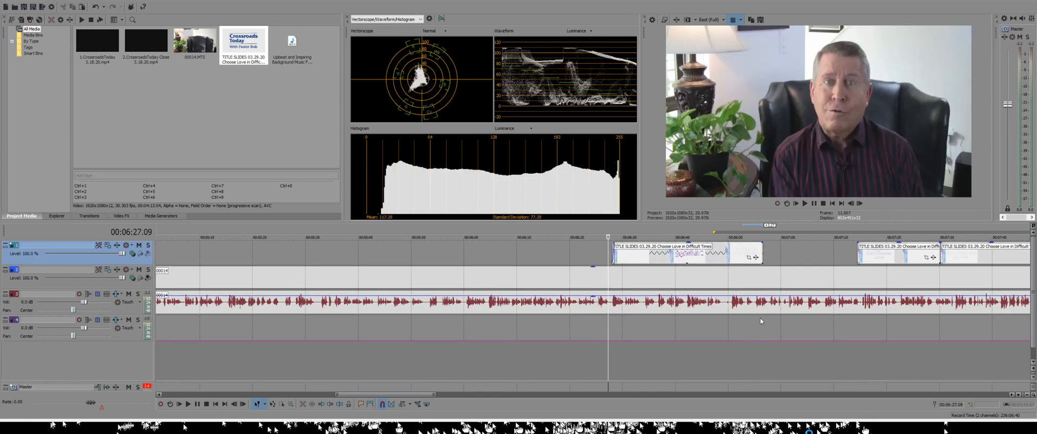
{"action": "key", "text": "space"}
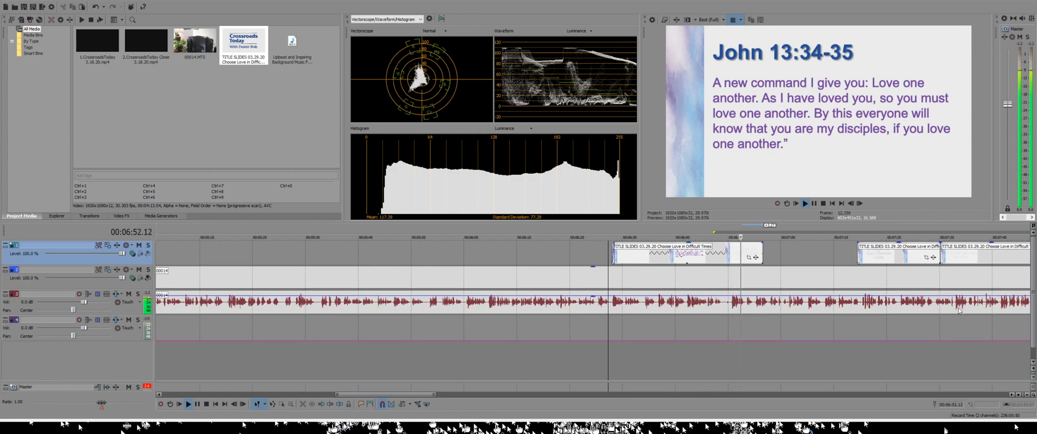
{"action": "key", "text": "space"}
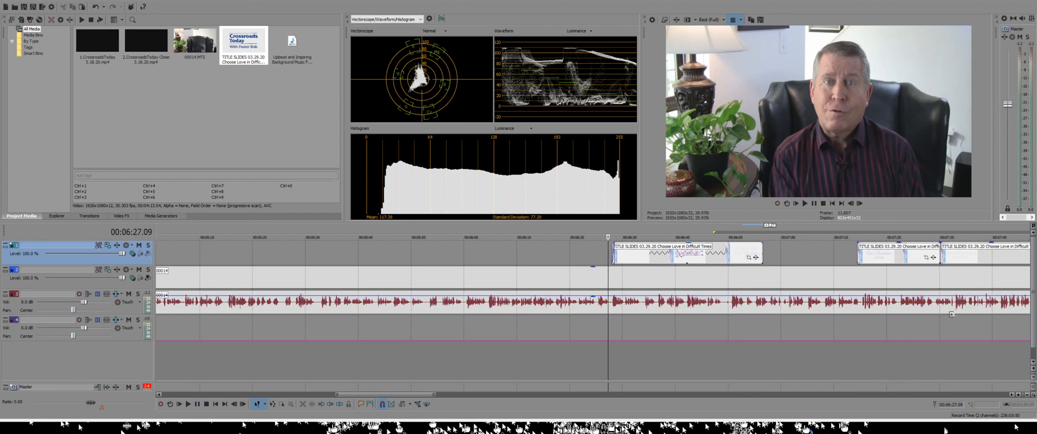
Trim the end of the John 13:34-35 slide to about 00:06:49 and replay the passage from 00:06:27.09
{"action": "left_click_drag", "start_coordinate": [762, 251], "coordinate": [726, 256]}
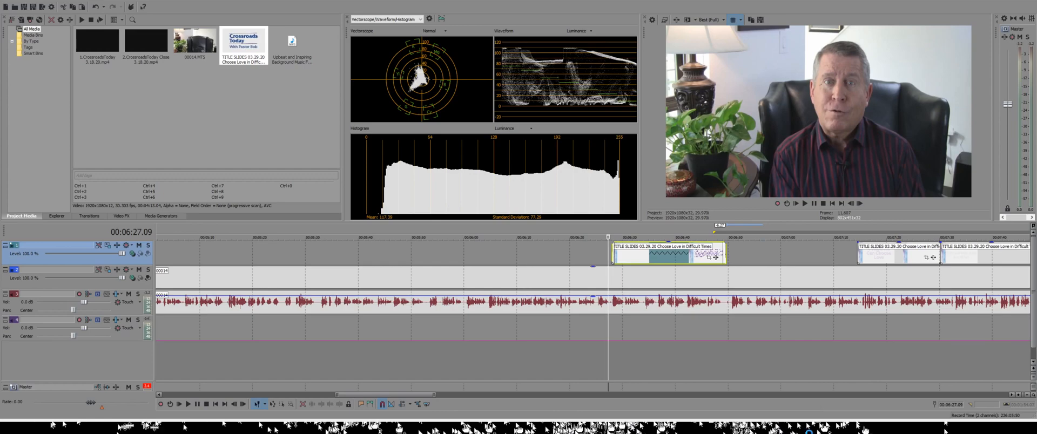
{"action": "key", "text": "space"}
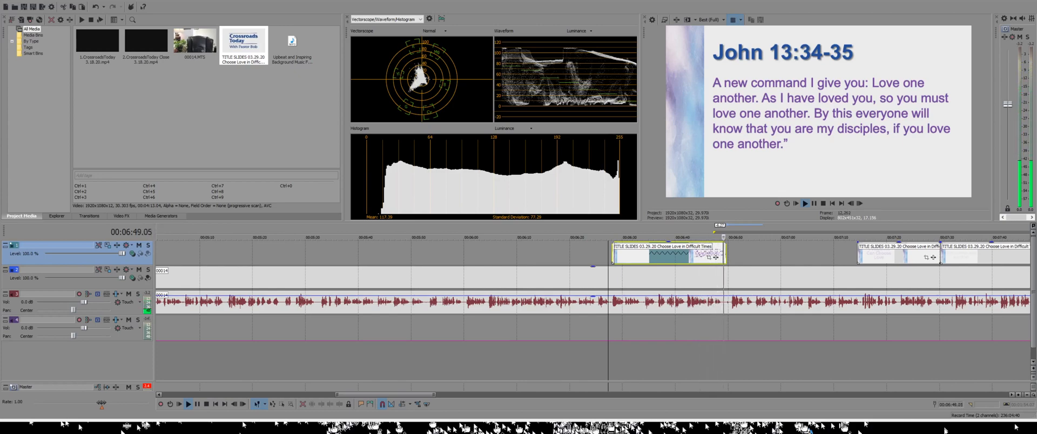
{"action": "key", "text": "space"}
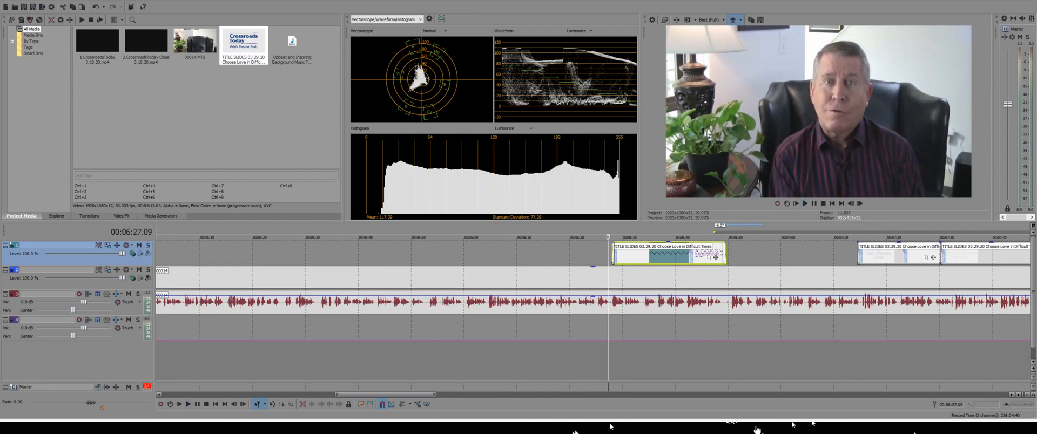
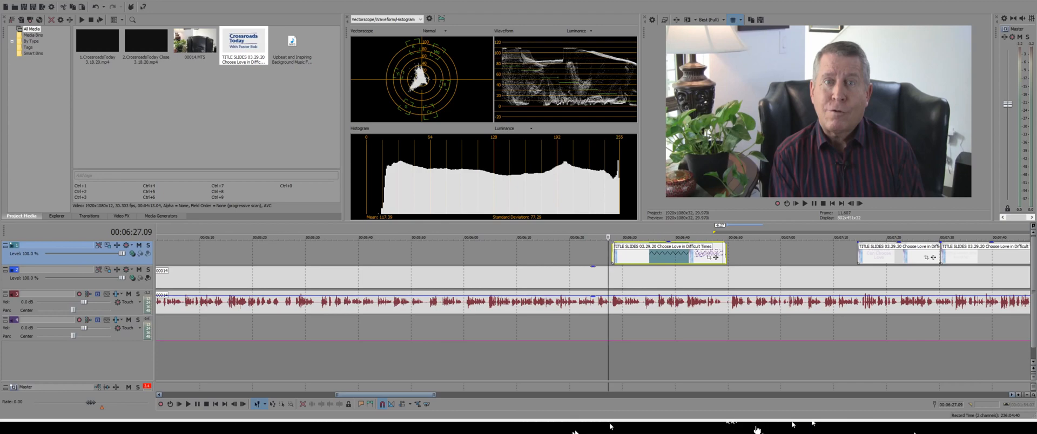
Play the earlier part of the 00014 speech and place the cursor at 00:02:45.27
{"action": "scroll", "coordinate": [593, 308], "scroll_direction": "left", "scroll_amount": 13}
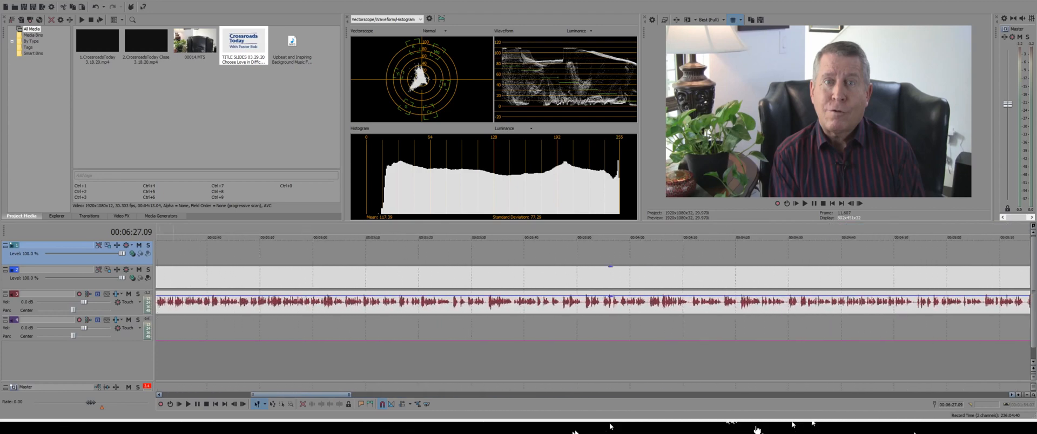
{"action": "left_click_drag", "start_coordinate": [261, 395], "coordinate": [260, 395]}
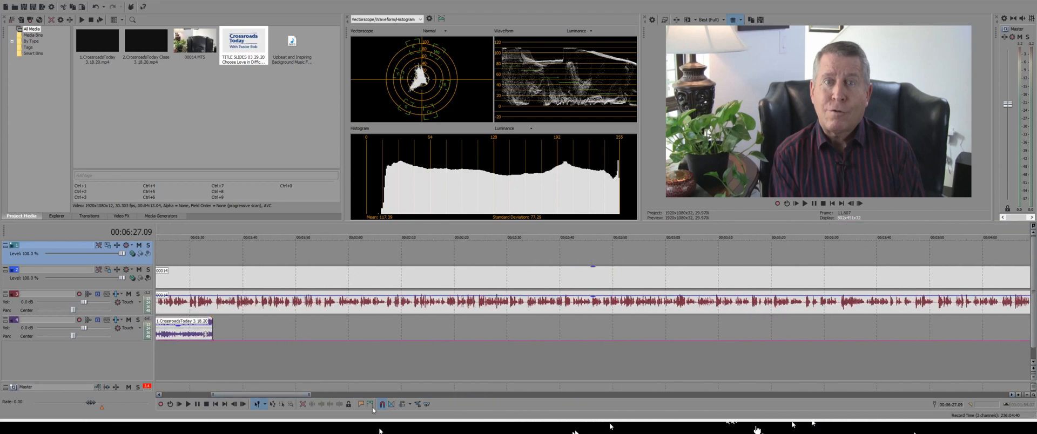
{"action": "left_click", "coordinate": [278, 329]}
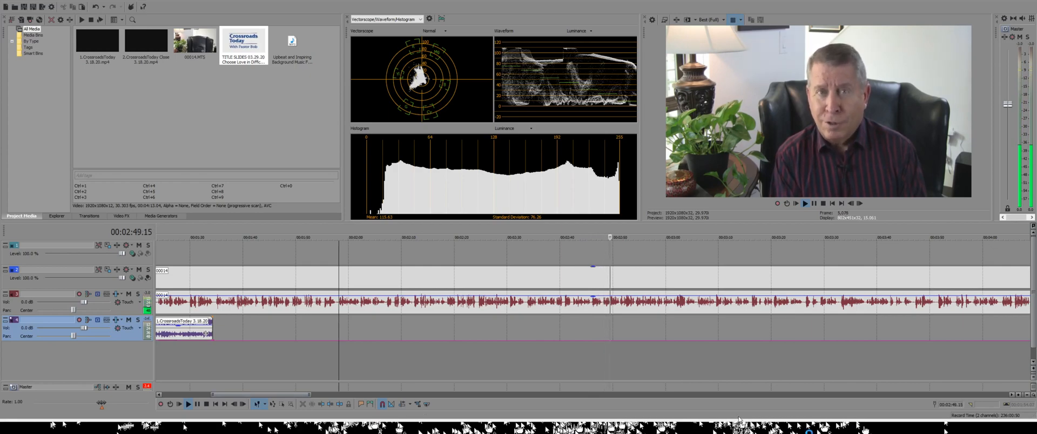
{"action": "left_click", "coordinate": [591, 358]}
{"action": "key", "text": "space"}
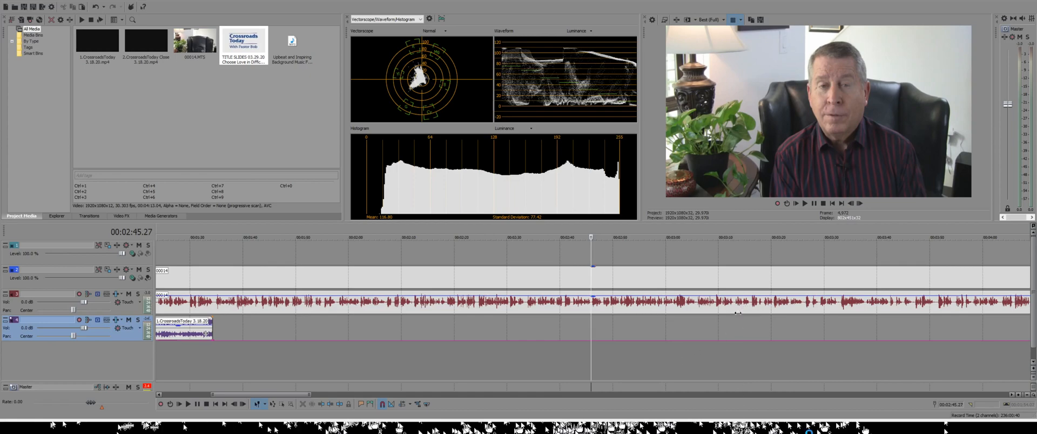
Insert text media on the top video track at 00:02:45.27 reading "Church YouTube URL"
{"action": "key", "text": "ctrl+alt+Down"}
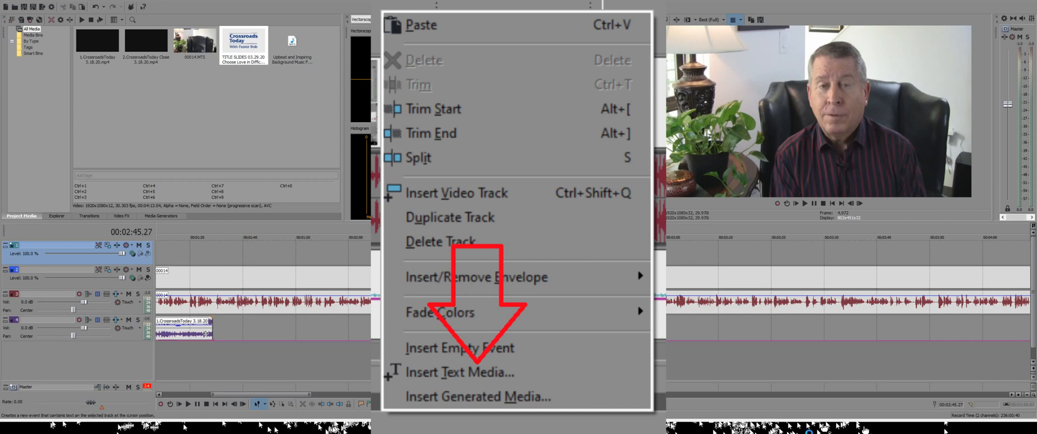
{"action": "left_click", "coordinate": [709, 329]}
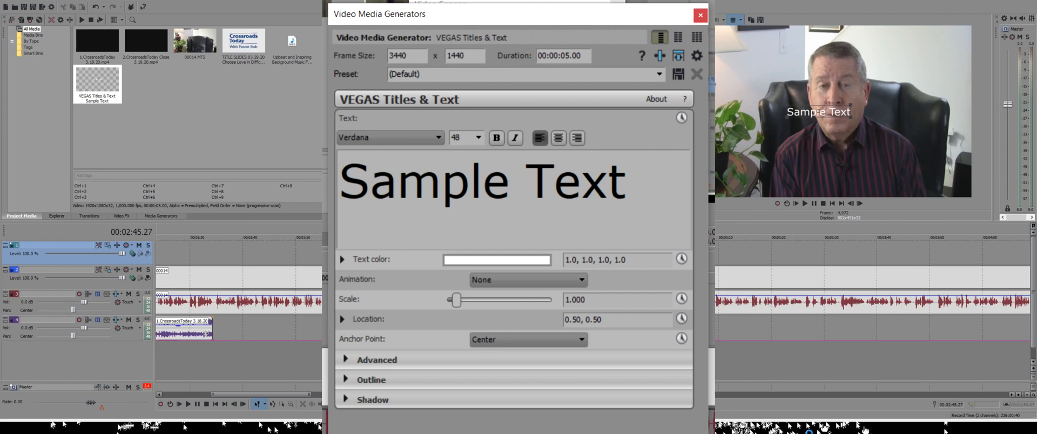
{"action": "type", "text": "Churc"}
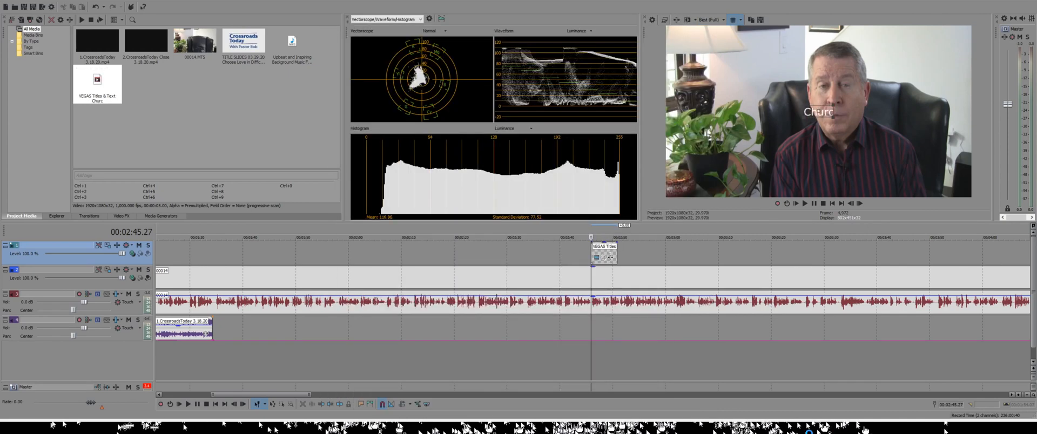
{"action": "type", "text": "h YouTub"}
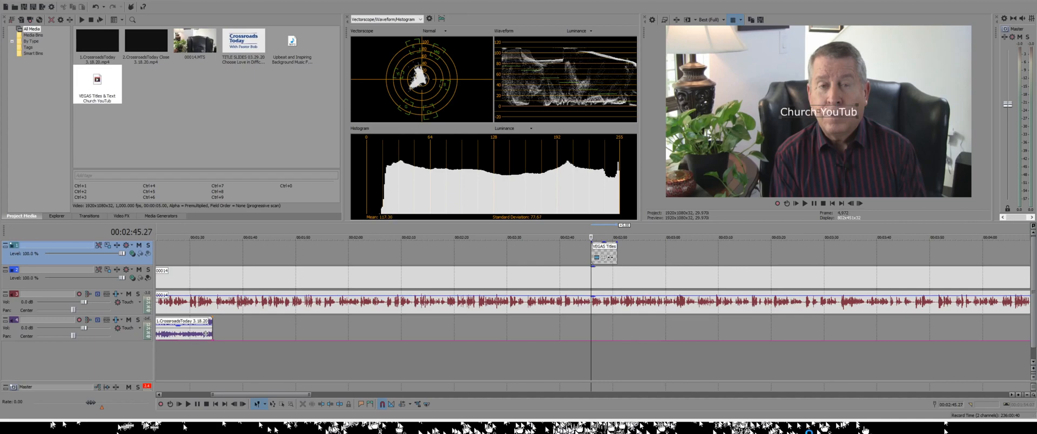
{"action": "type", "text": "e UR"}
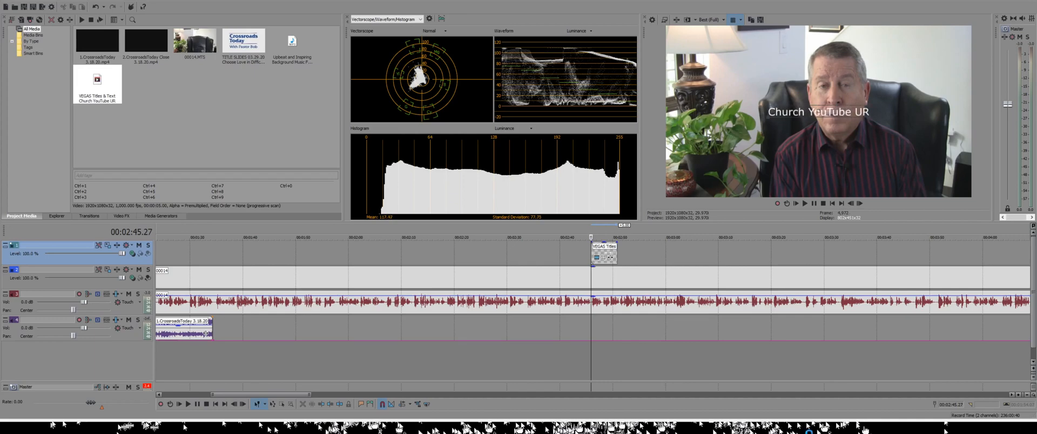
{"action": "type", "text": "L"}
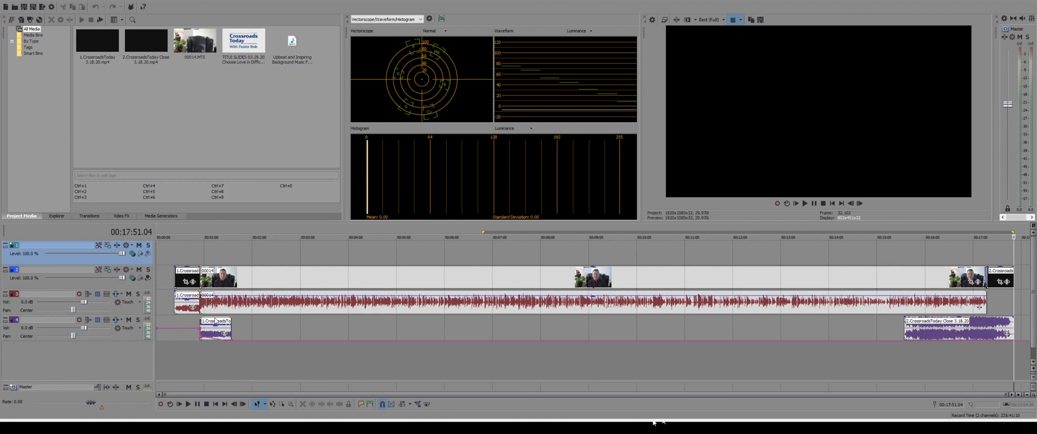
Place the cursor at the start of the intro clip, 00:00:22.20, and open the Render As settings
{"action": "left_click", "coordinate": [175, 258]}
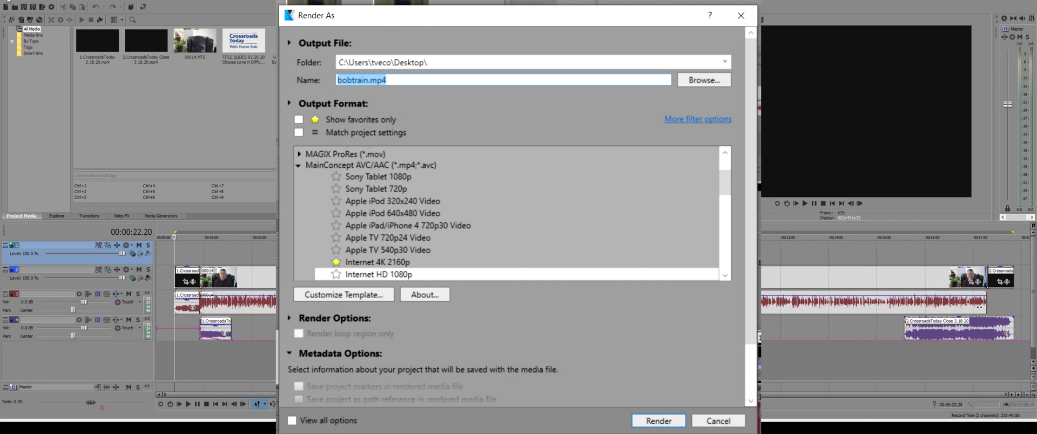
{"action": "left_click", "coordinate": [9, 0]}
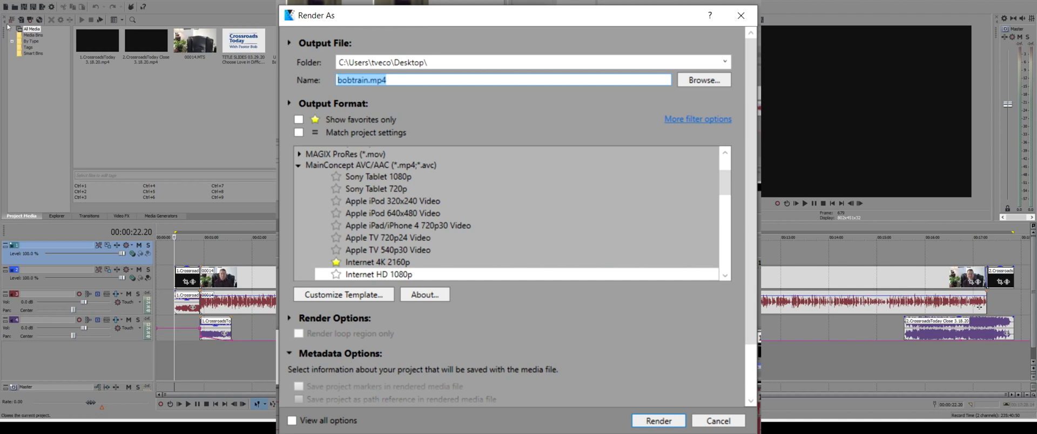